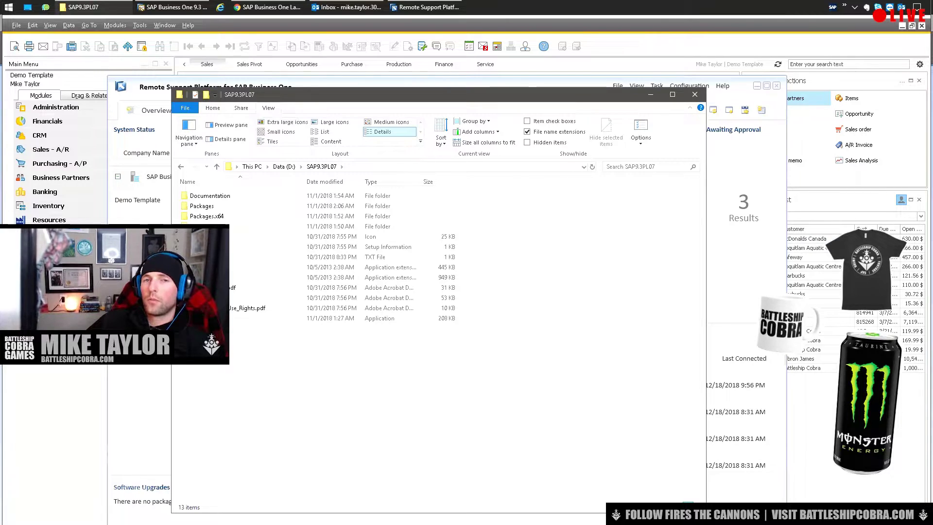
Find the Remote Support Platform setup file under Packages, then minimize File Explorer.
click(335, 318)
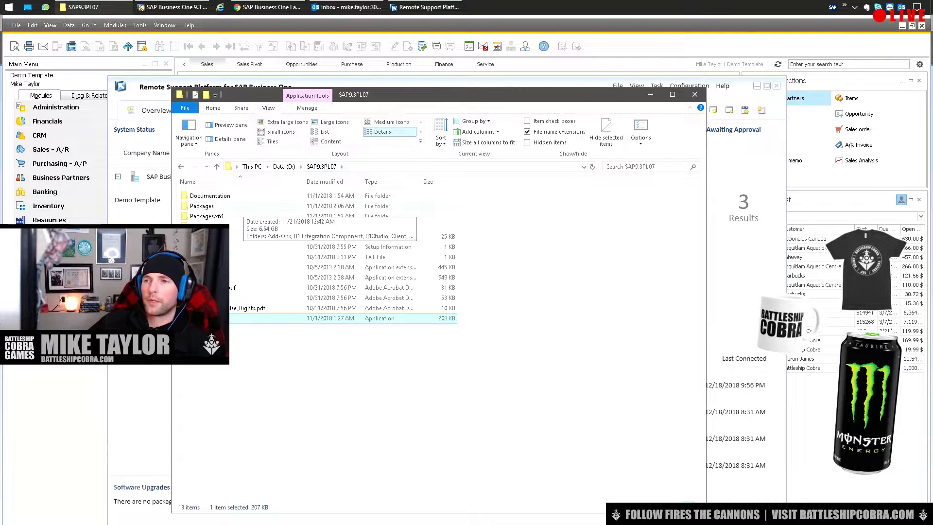
double_click(202, 205)
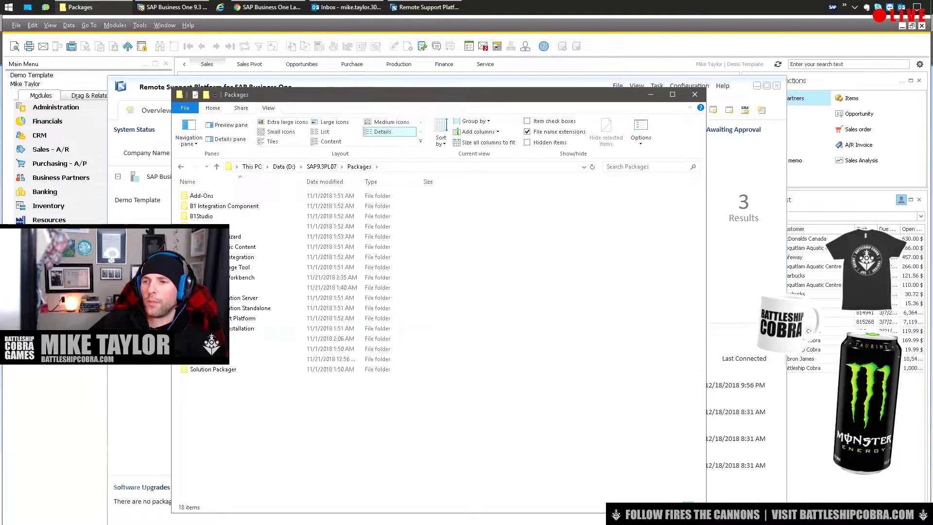
double_click(209, 318)
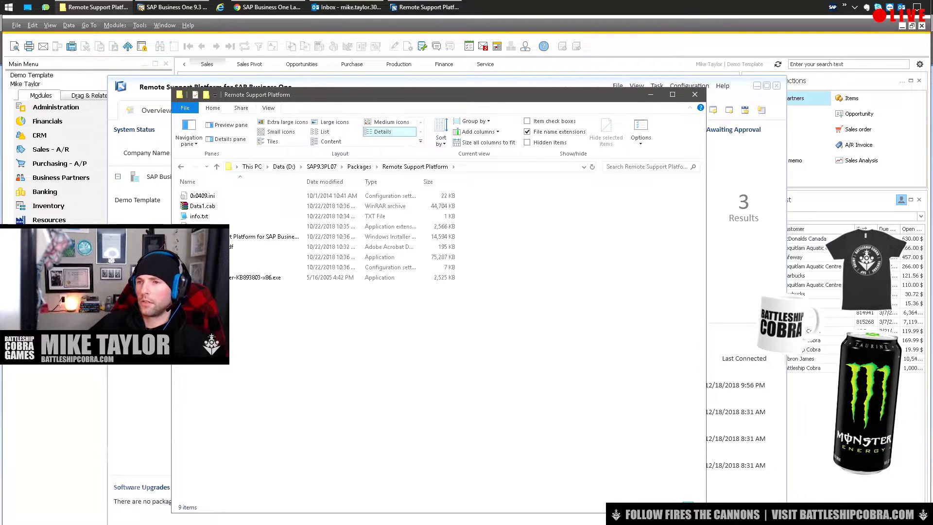
click(291, 257)
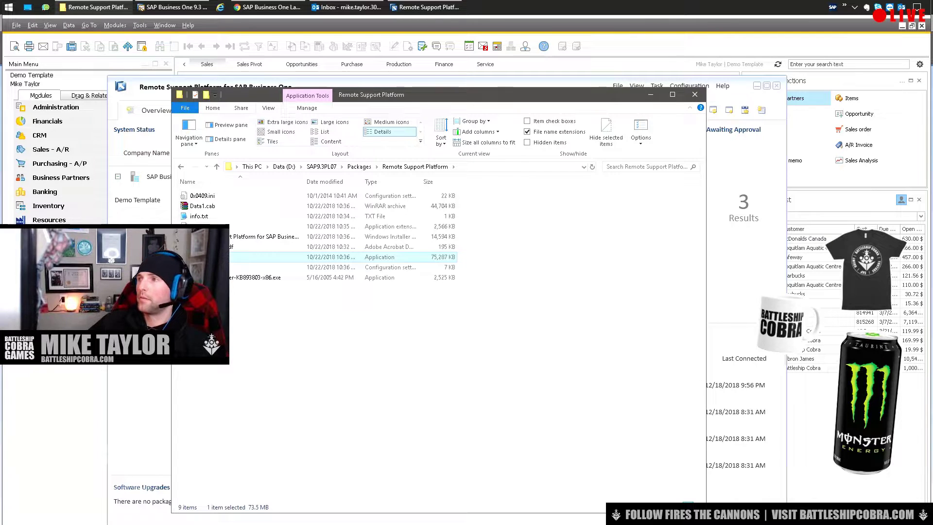
click(650, 94)
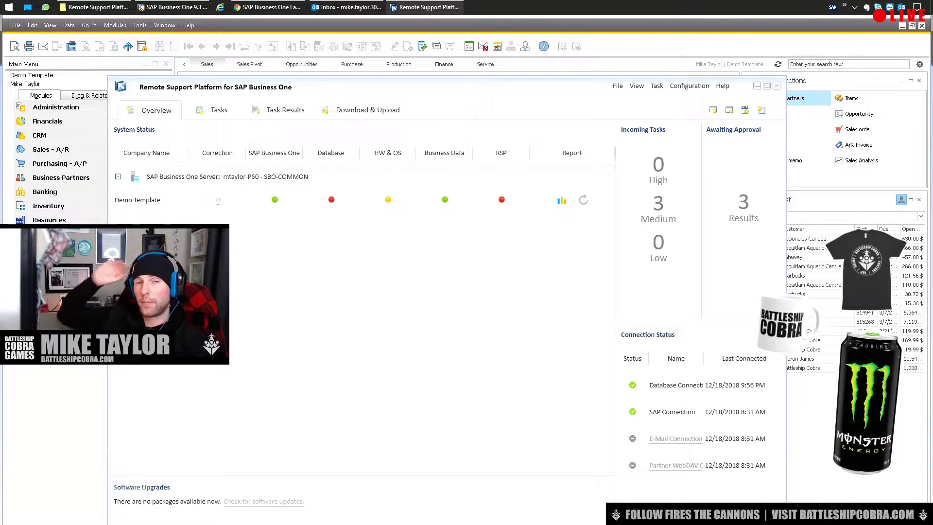
Review the Demo Template company's system status in the RSP overview.
click(137, 200)
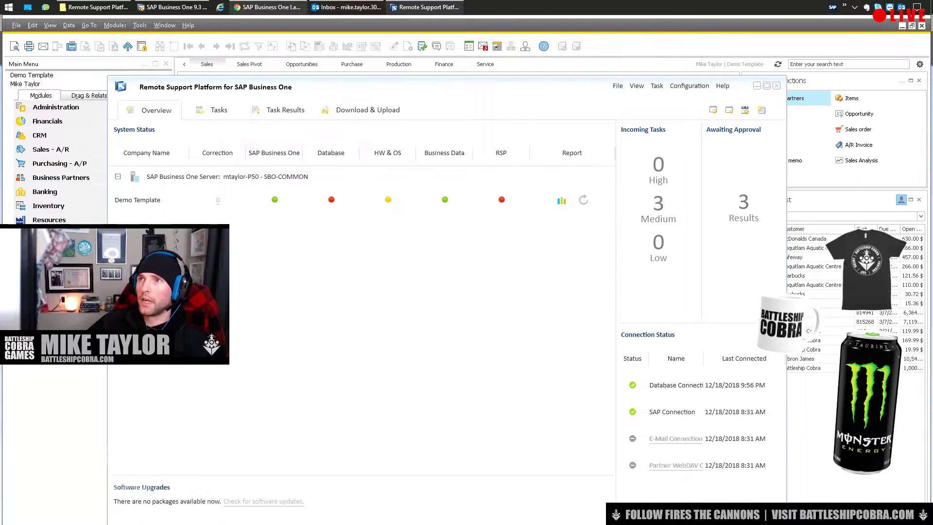
mouse_move(267, 7)
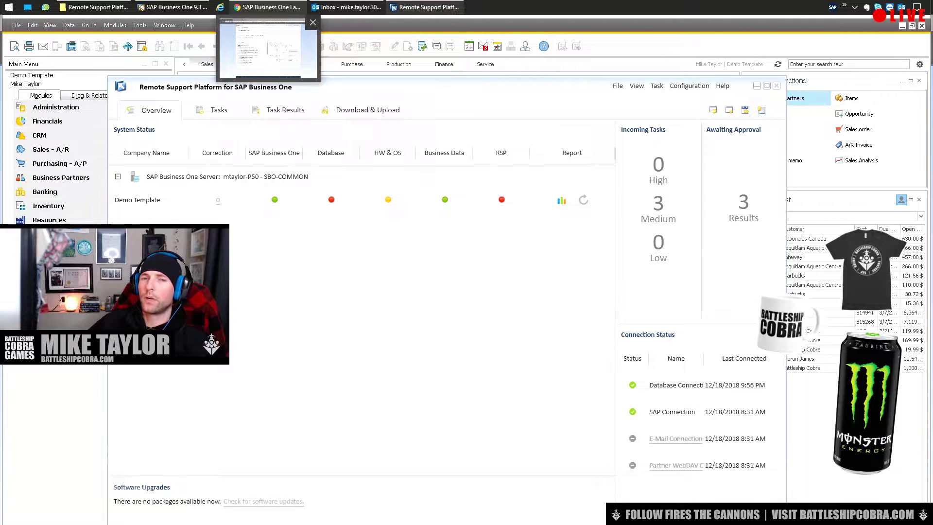
click(267, 49)
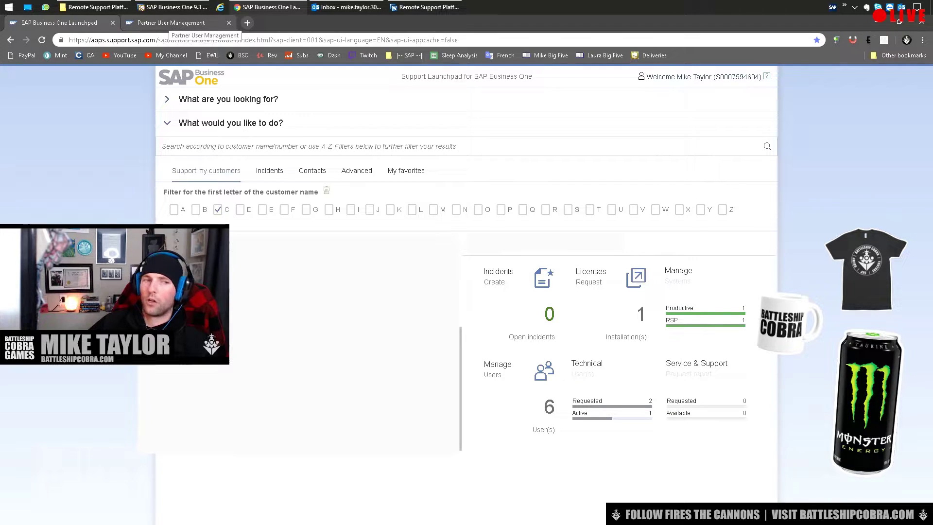
View the active RSP technical user in Partner User Management, then return to Remote Support Platform.
click(171, 23)
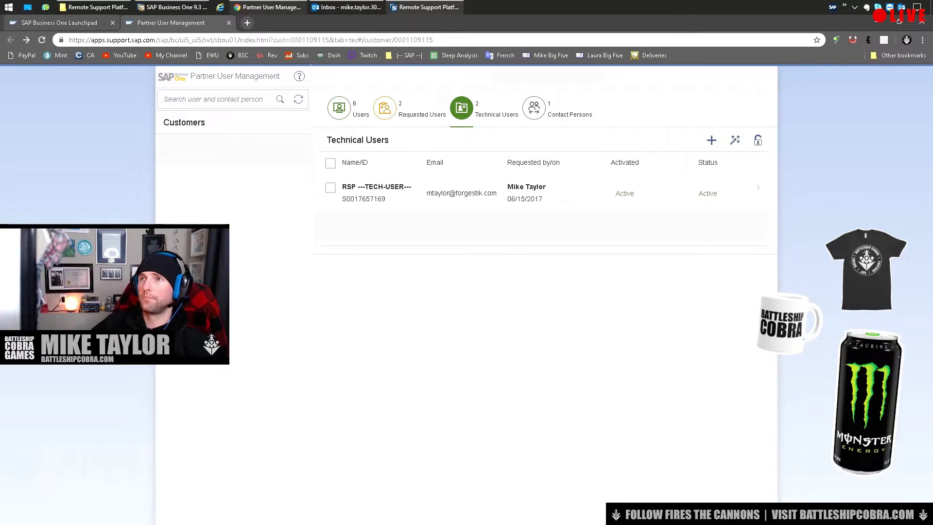
click(425, 7)
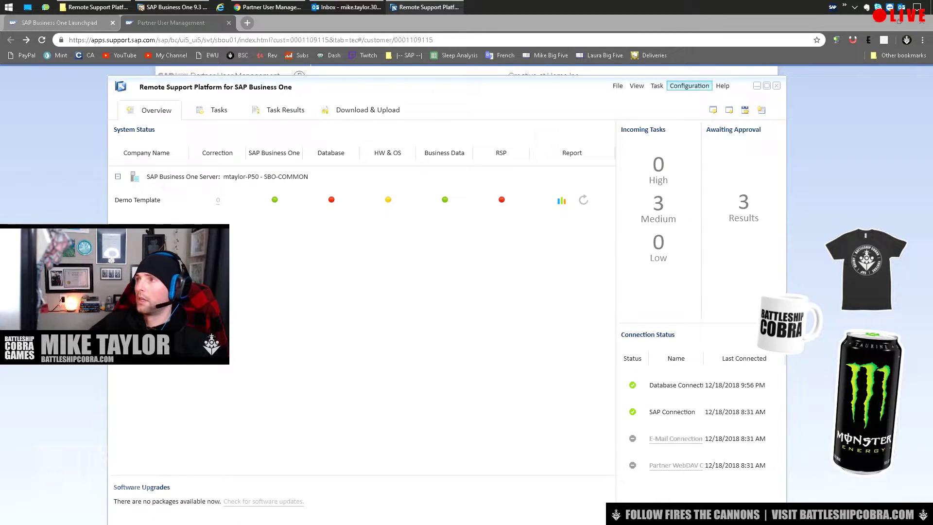
Test the SAP channel connection under Configuration > Channels and confirm it succeeds.
click(689, 85)
click(694, 146)
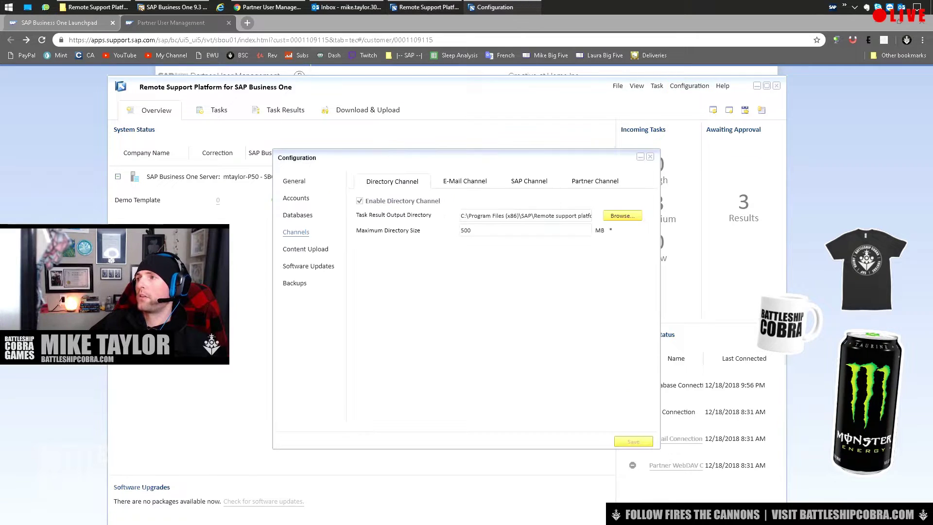
click(528, 181)
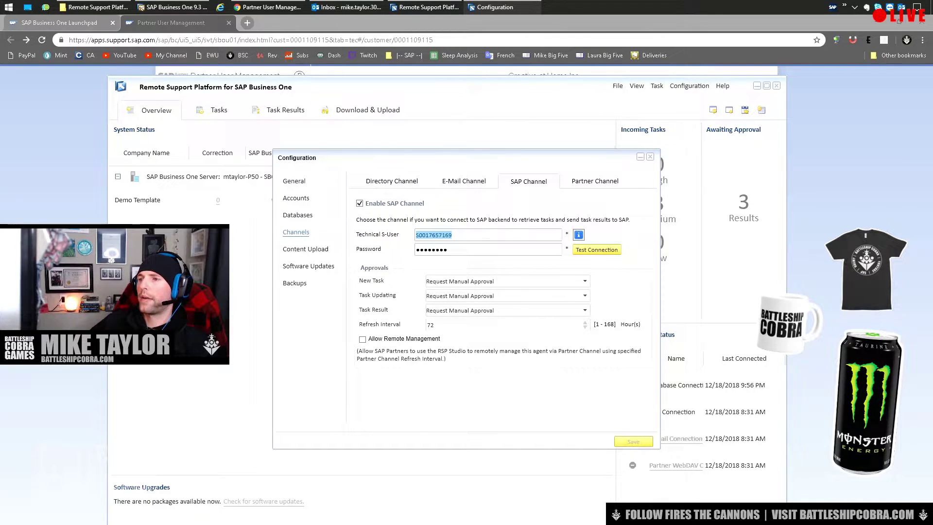
key(Tab)
key(Tab)
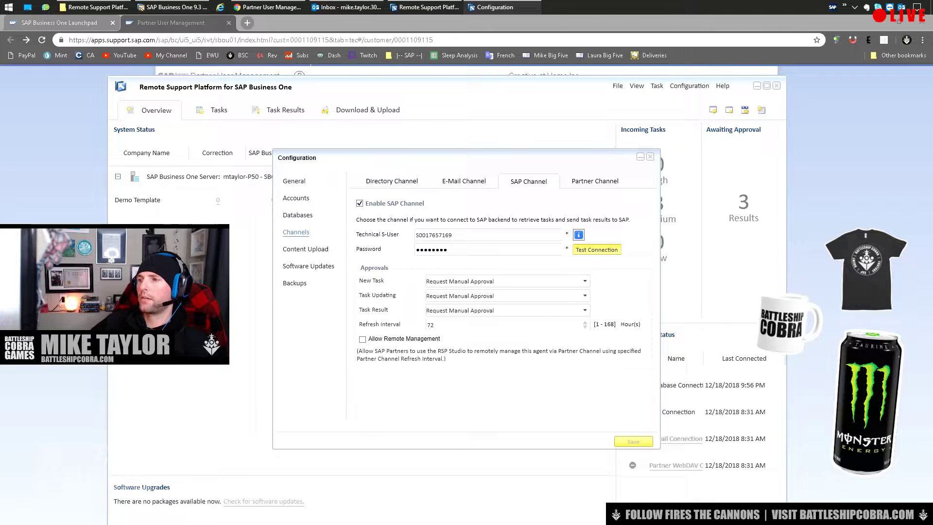
key(Return)
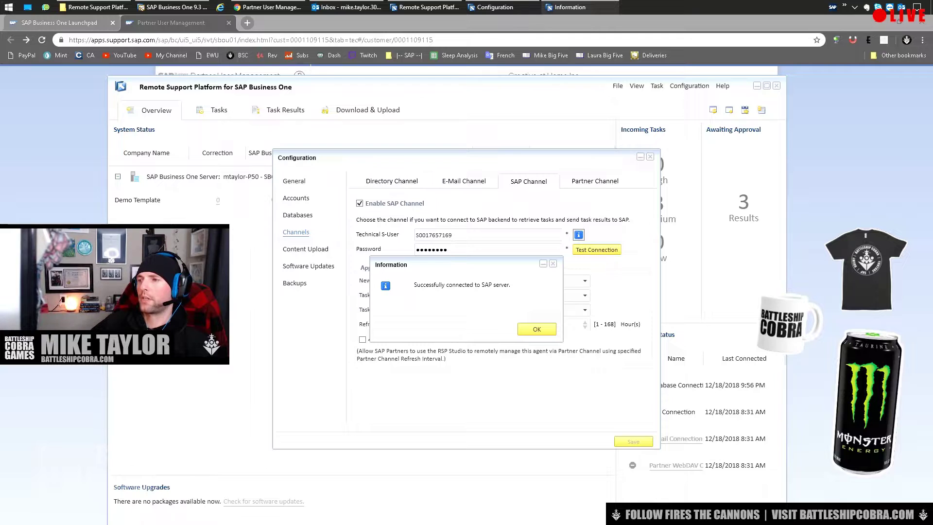
key(Return)
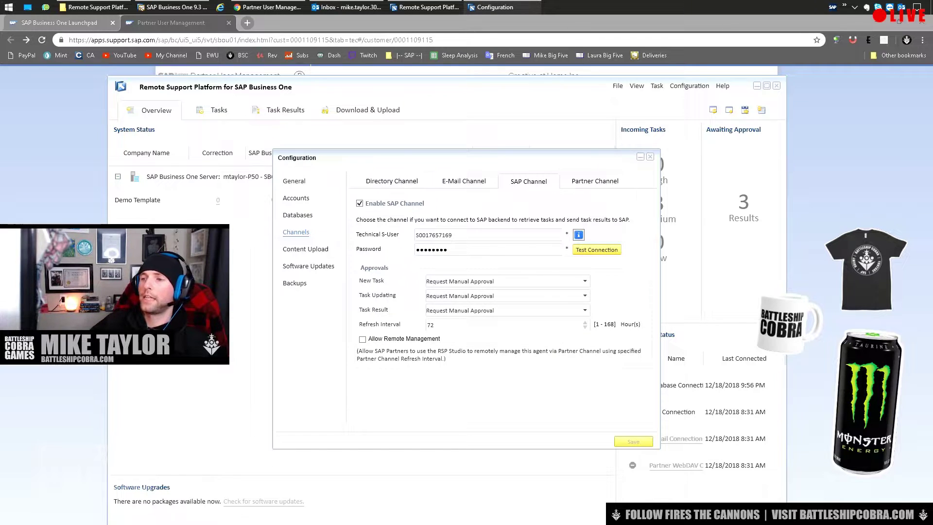
Set Task Result to Approve Automatically and save the configuration.
click(584, 310)
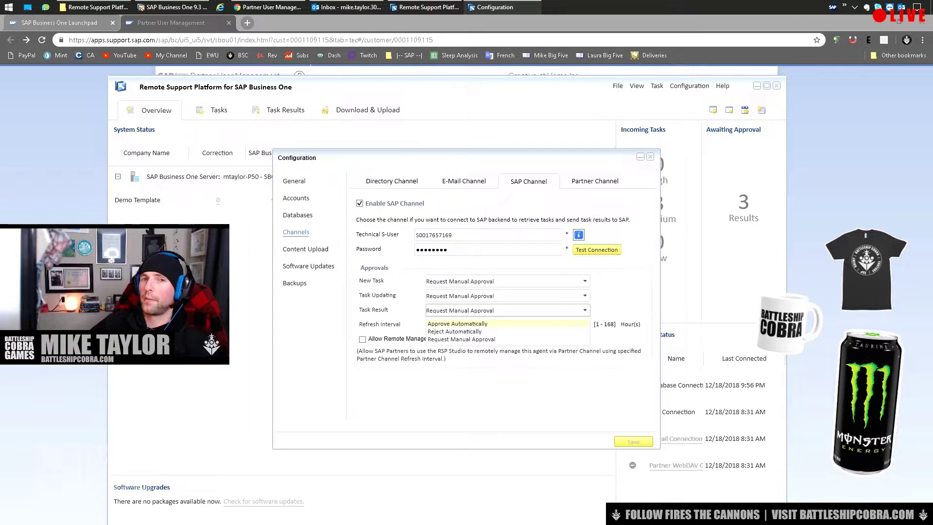
click(457, 323)
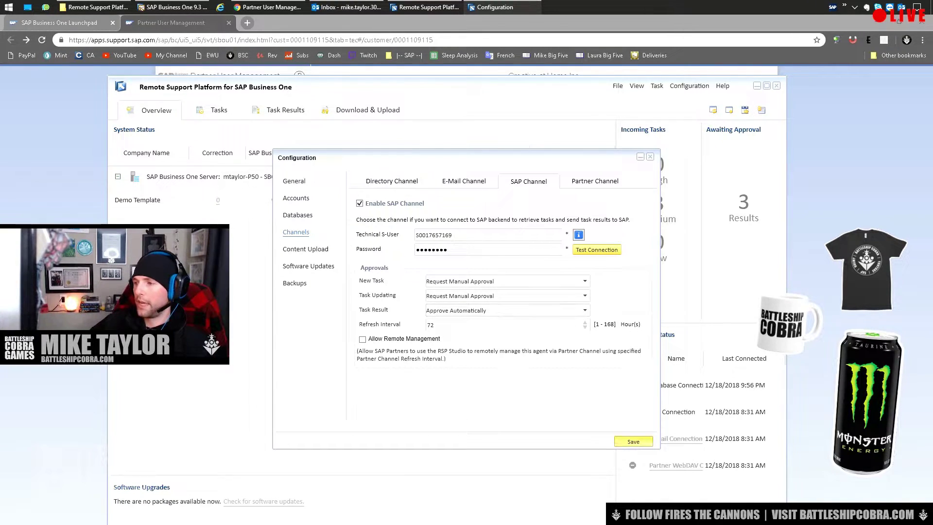
key(Return)
key(Return)
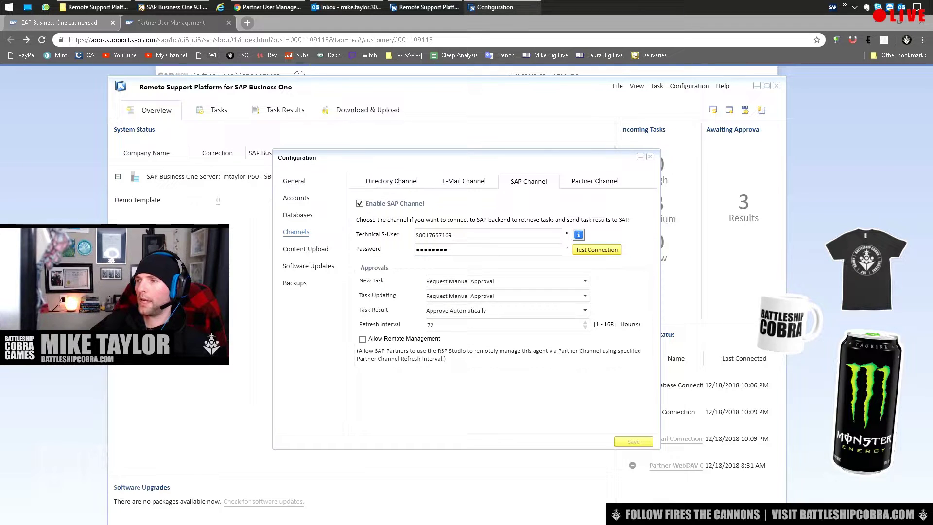
key(Escape)
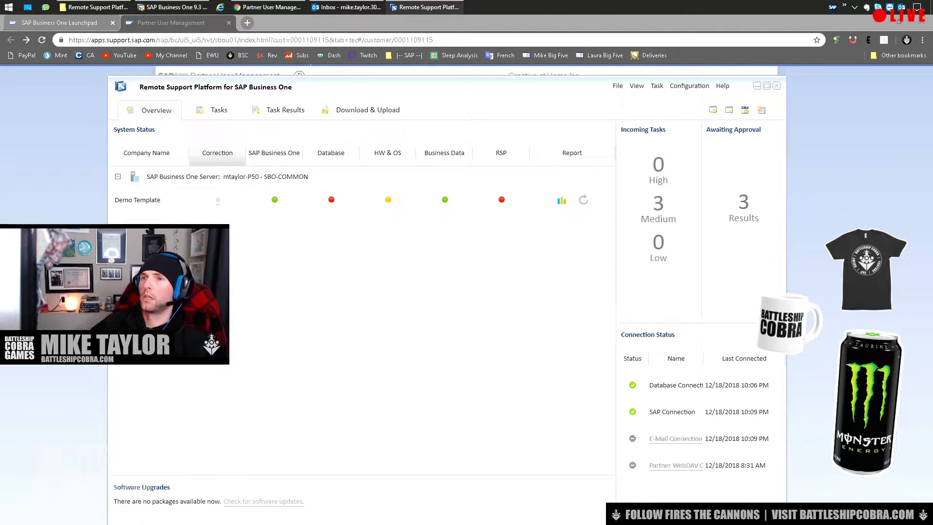
Browse the Active, Incoming and Inactive task lists, ending on the two active tasks.
click(217, 109)
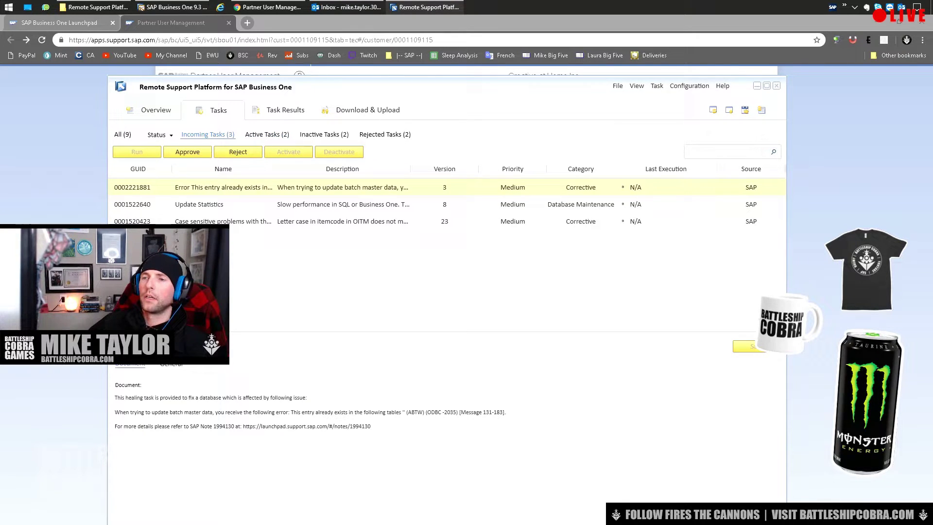
click(267, 134)
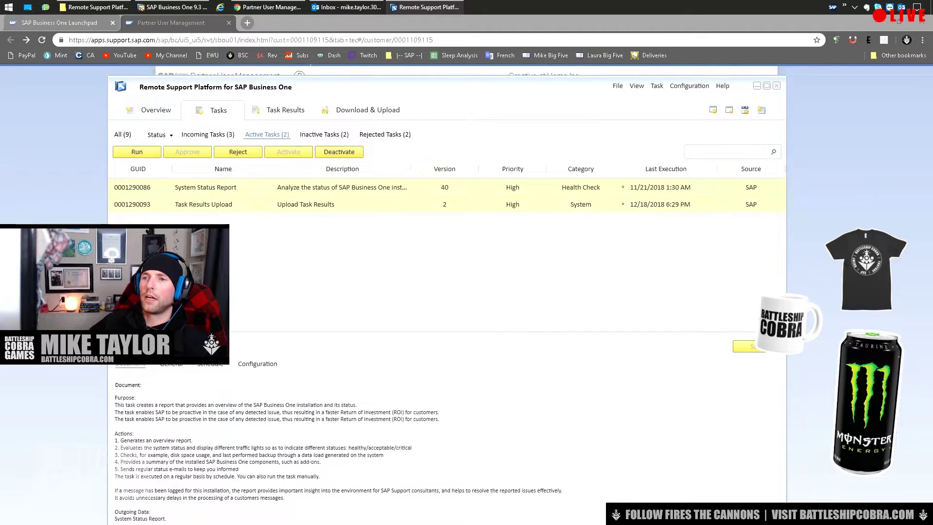
click(208, 134)
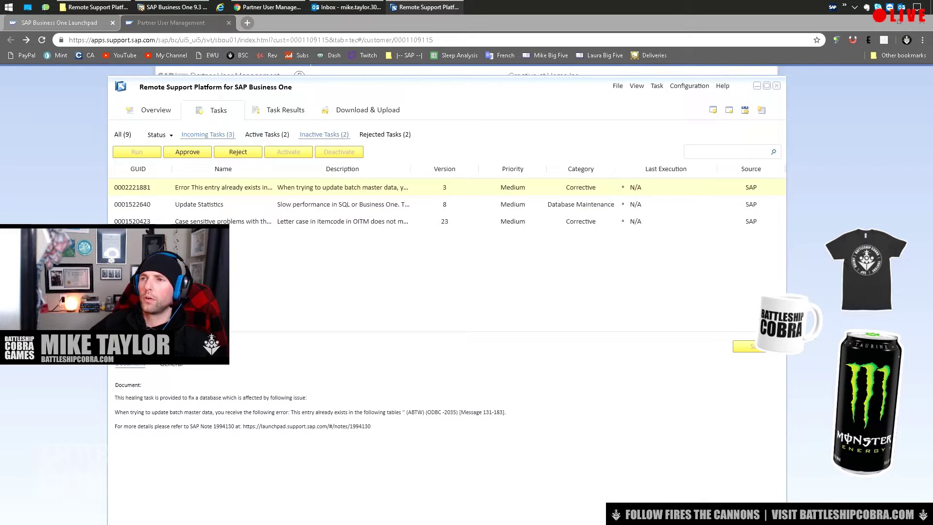
click(159, 134)
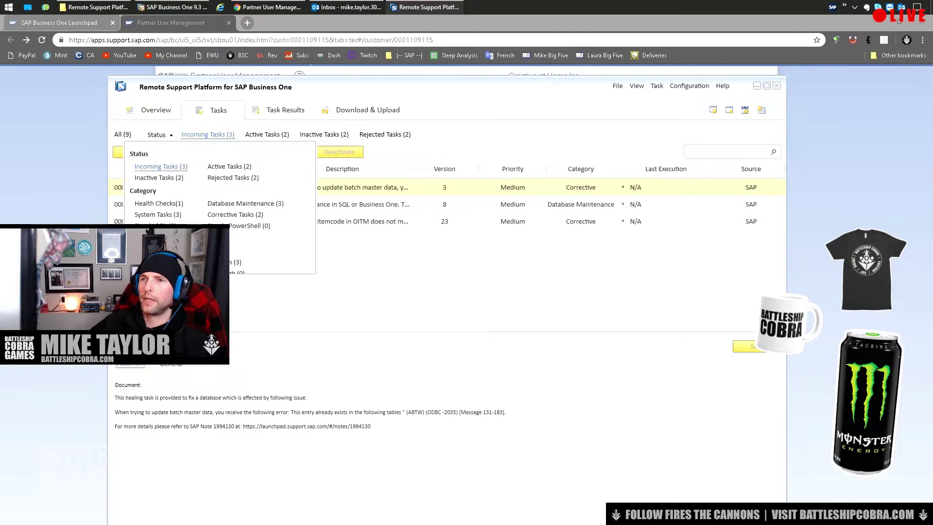
click(324, 134)
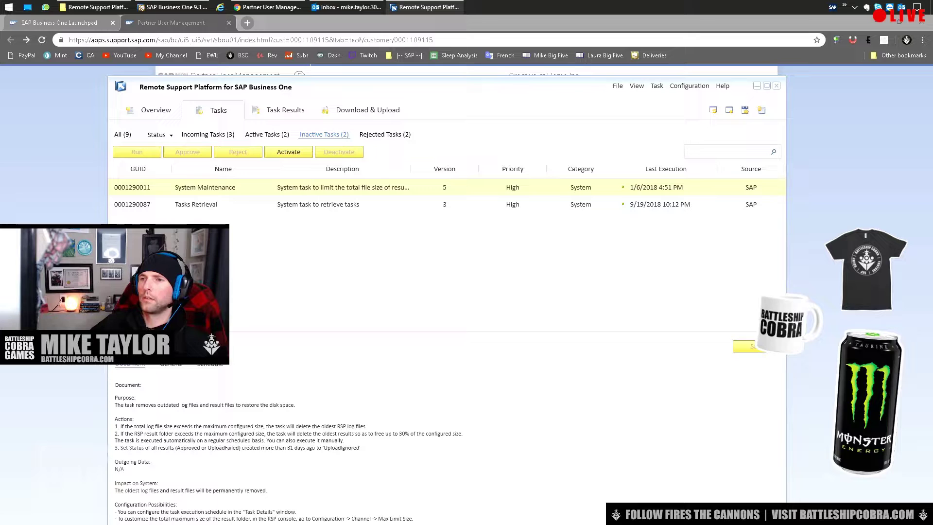
click(196, 204)
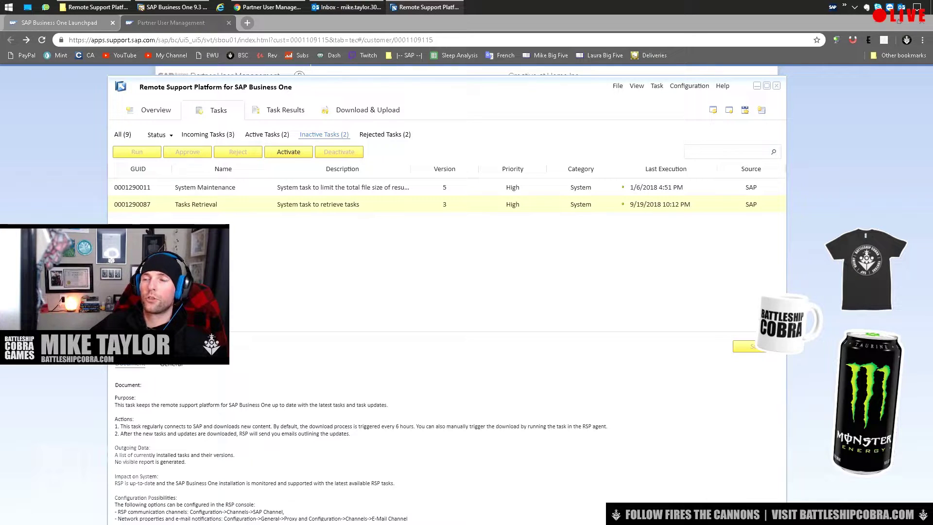
click(267, 134)
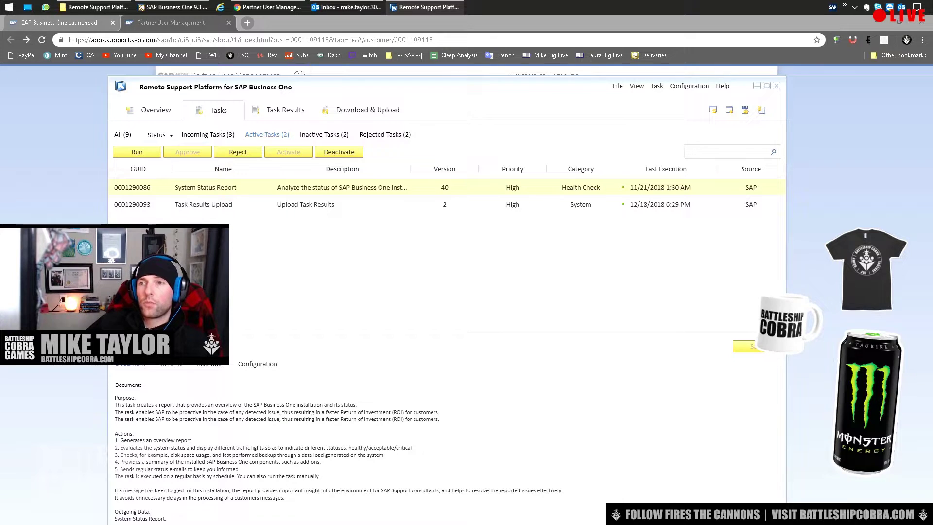
click(690, 86)
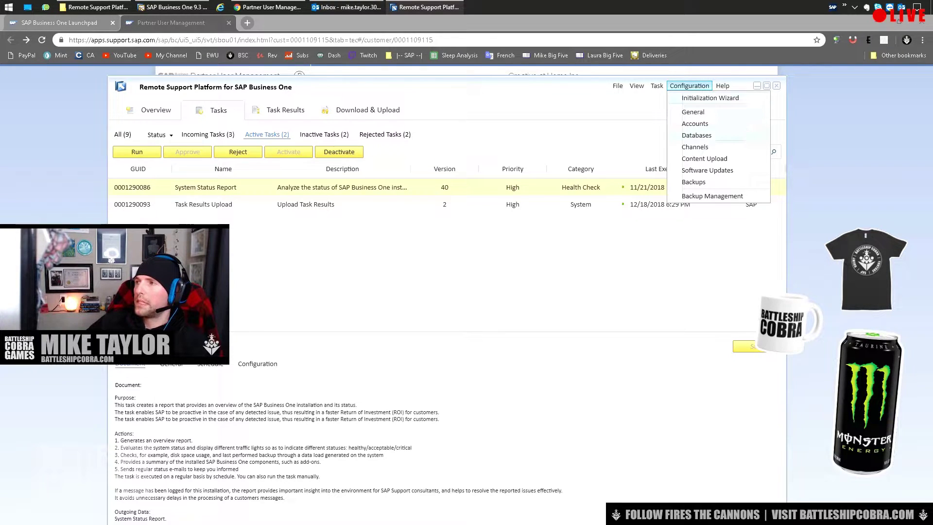
Check the Databases page, leaving only Demo Template selected, and close Configuration.
click(697, 135)
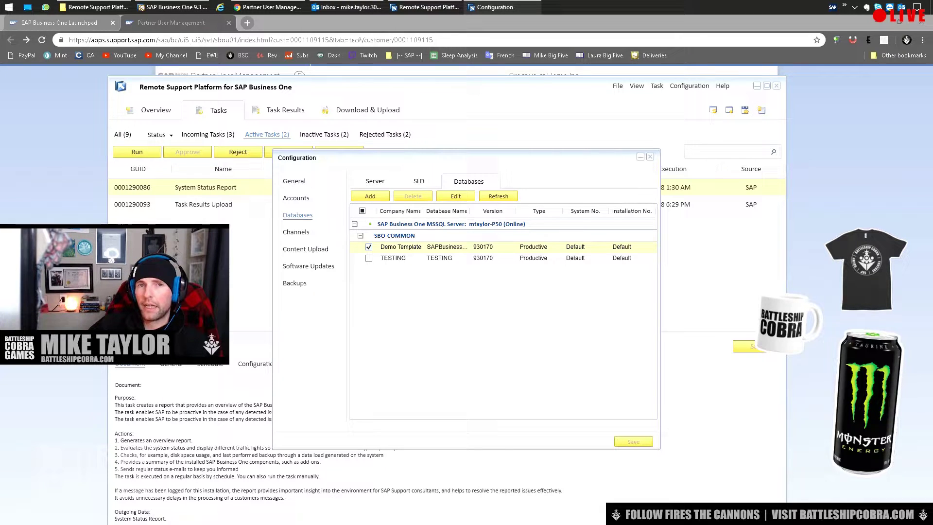
click(398, 258)
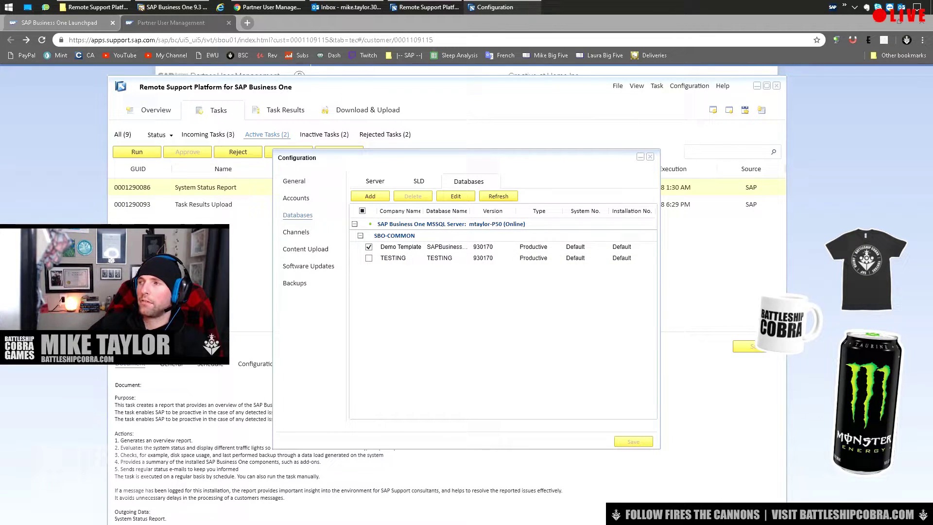
click(650, 156)
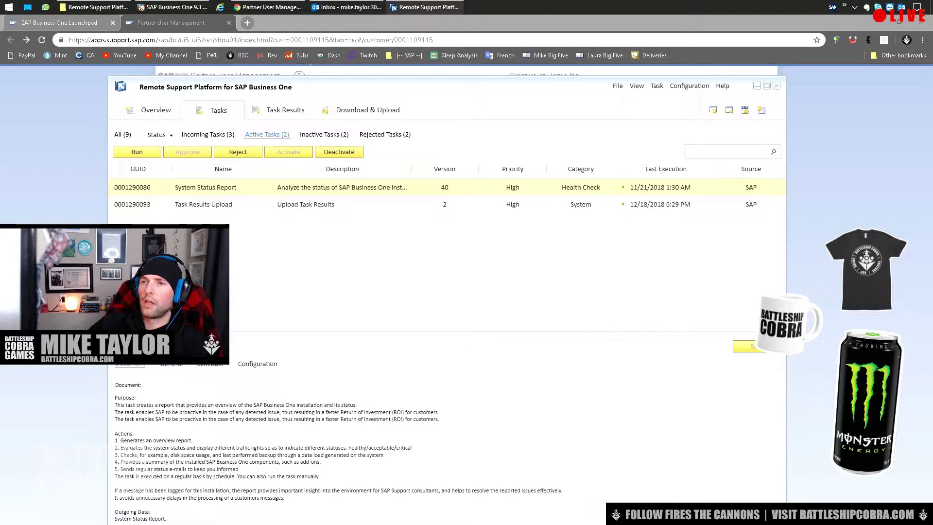
Run the System Status Report on Demo Template through the wizard to Finish.
click(137, 152)
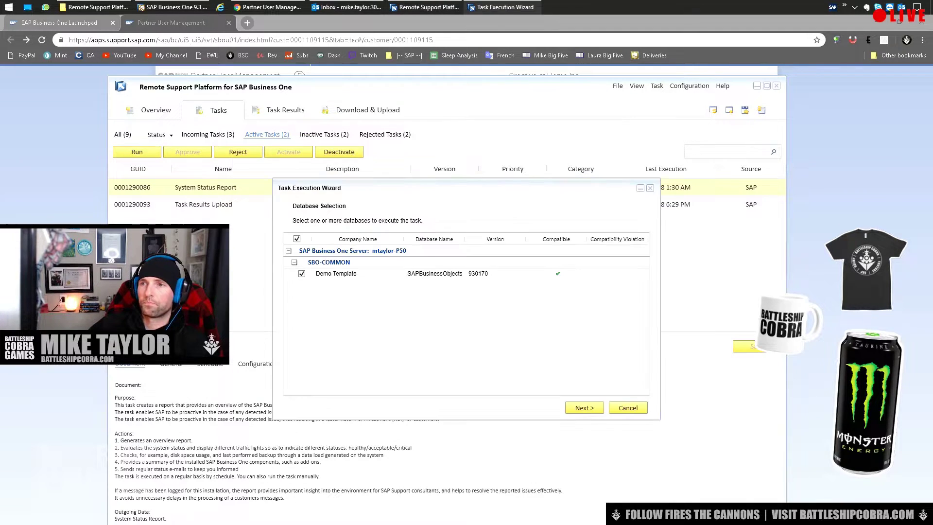
key(Return)
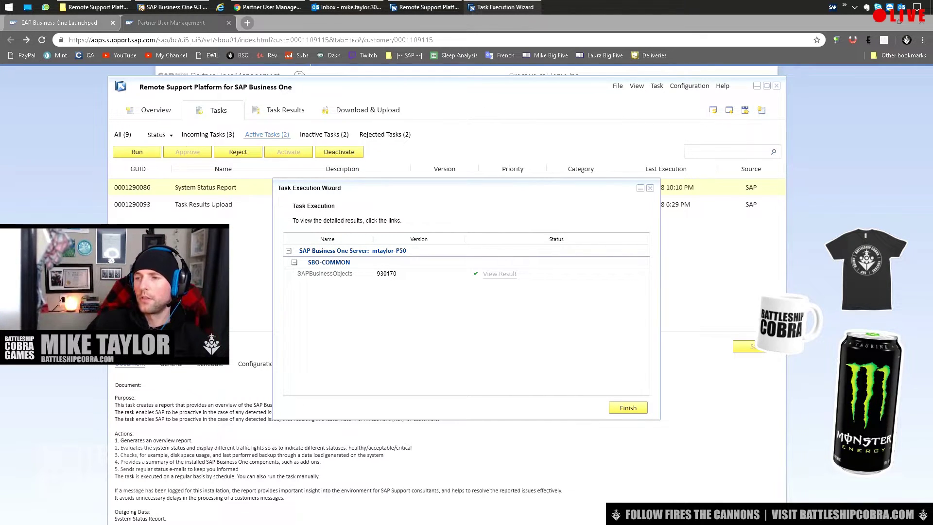
key(Return)
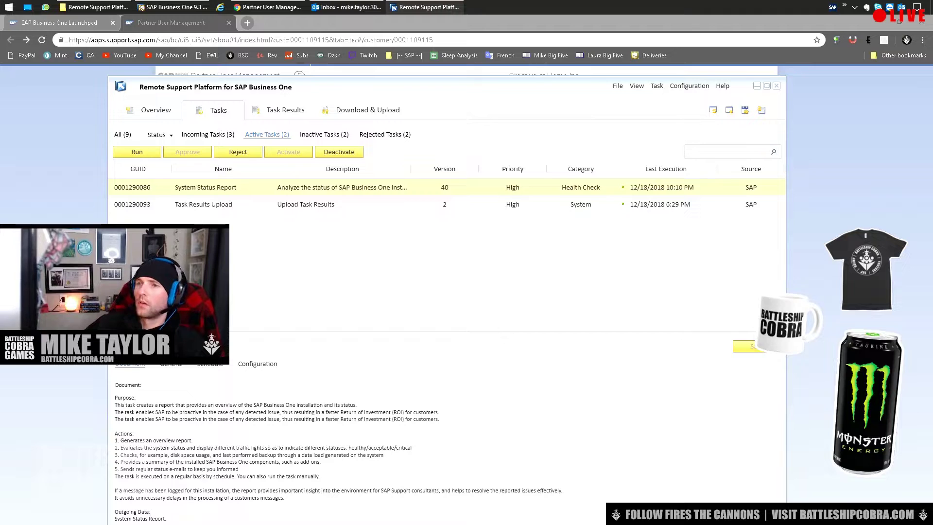
Show task results Awaiting Upload and start Upload All.
click(203, 204)
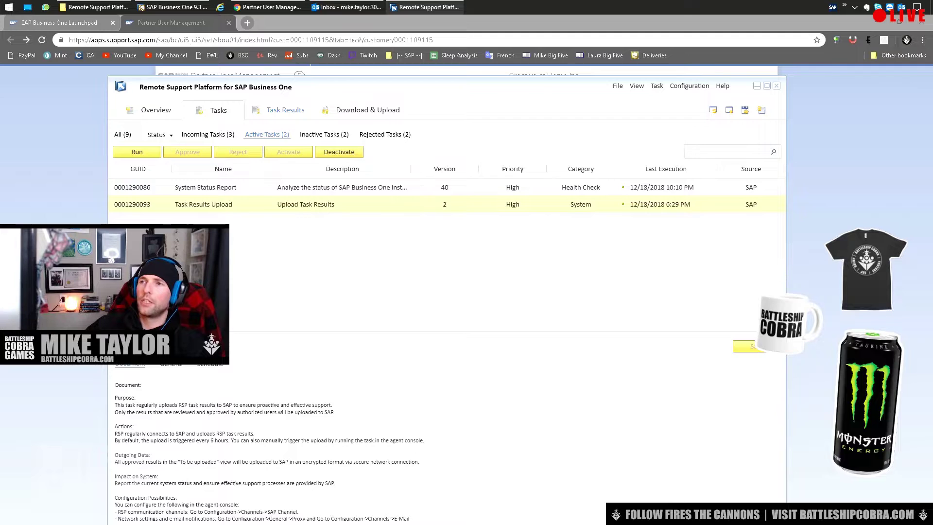
click(285, 110)
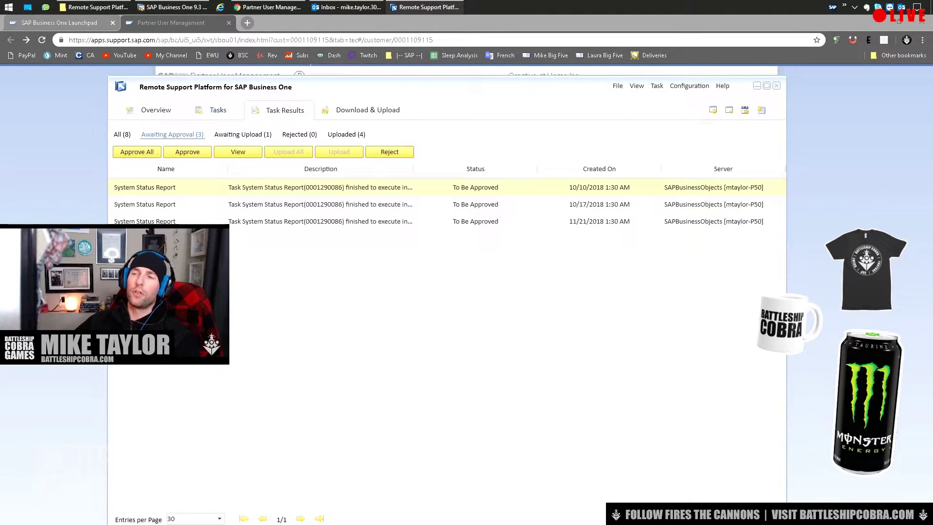
click(242, 134)
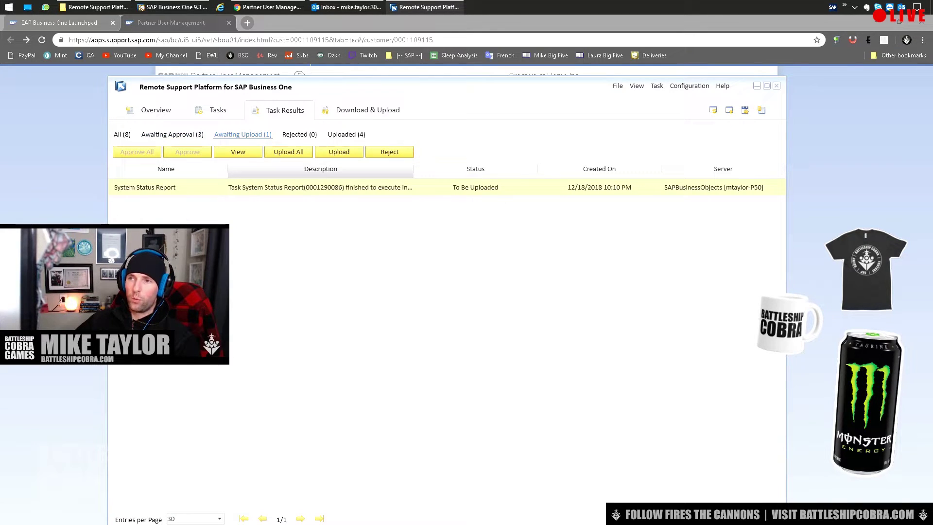
click(289, 151)
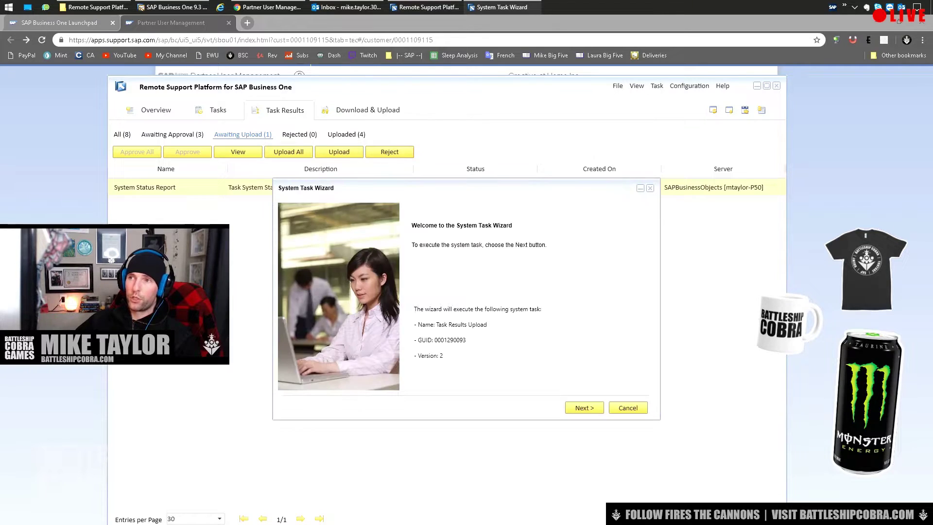
Execute the Task Results Upload to the SAP channel and finish the wizard.
key(Return)
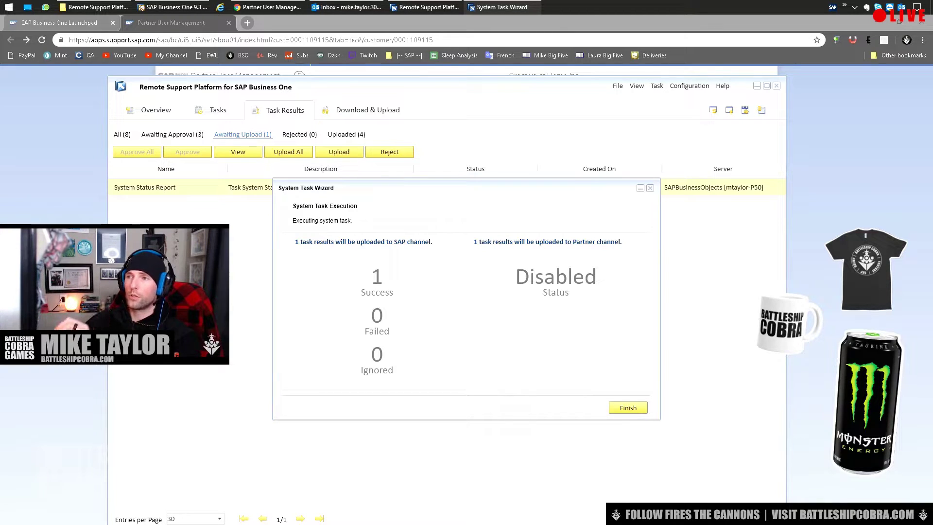
key(Return)
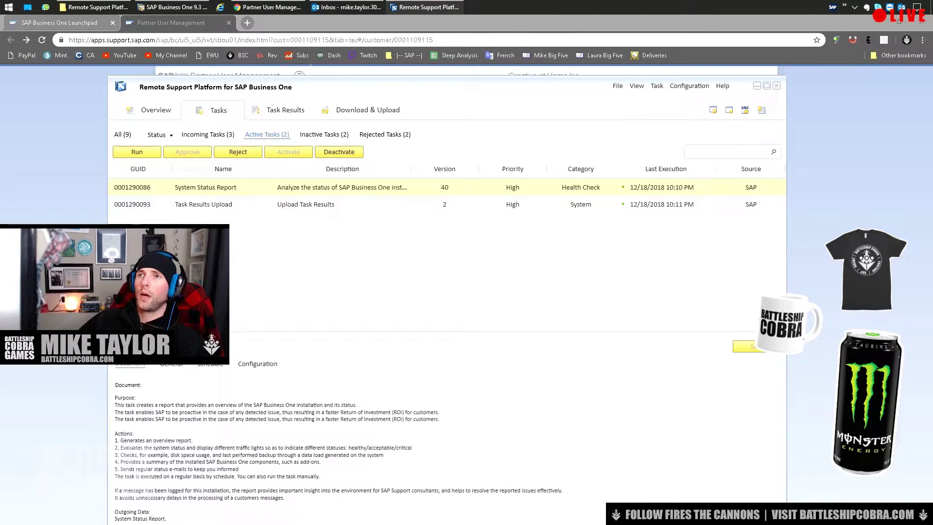
mouse_move(172, 7)
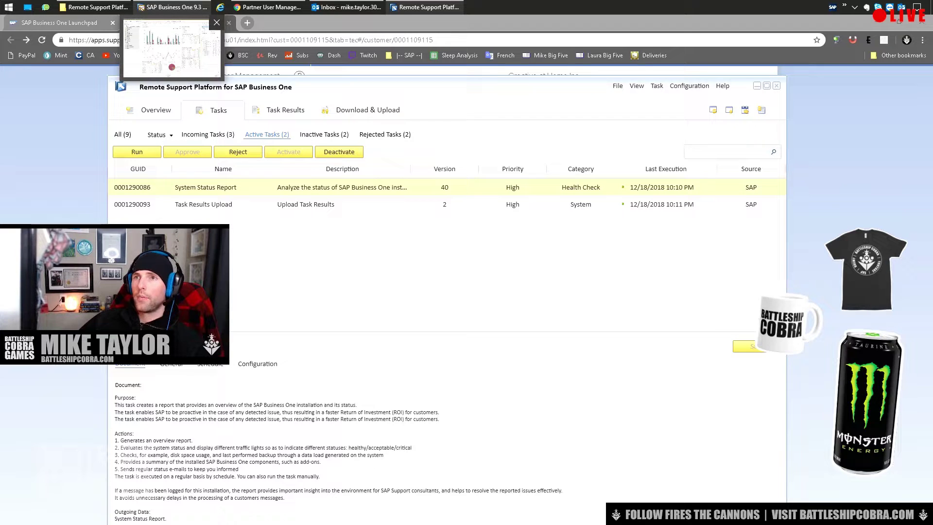
click(172, 7)
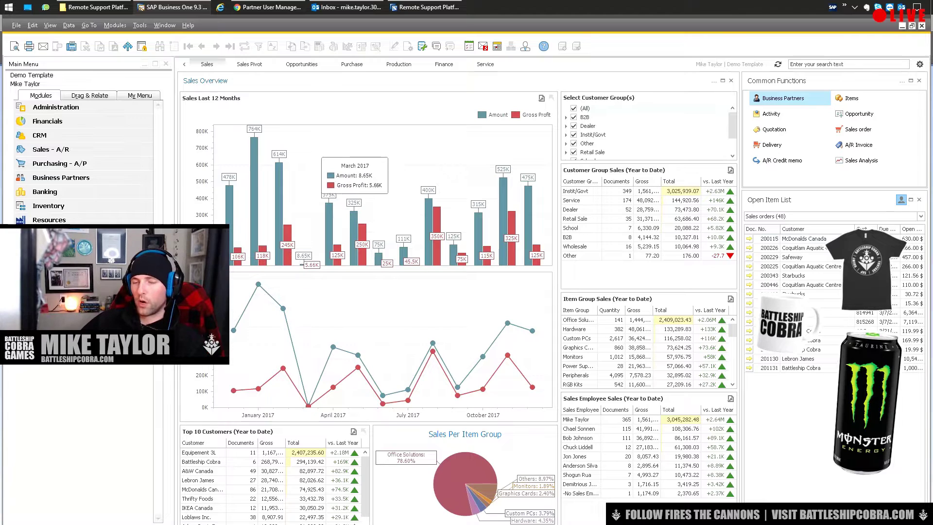
Bring up the SAP Business One Sales Overview dashboard and open the Modules menu.
mouse_move(287, 189)
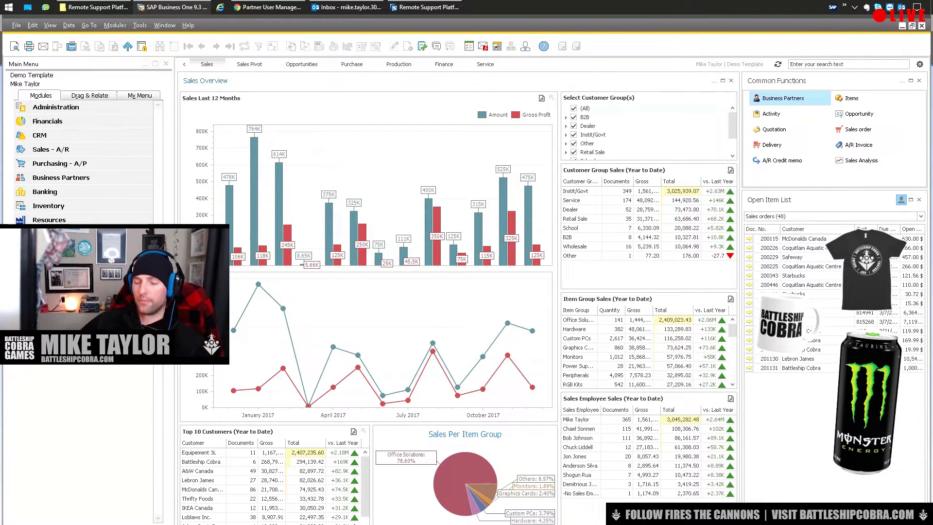
click(115, 25)
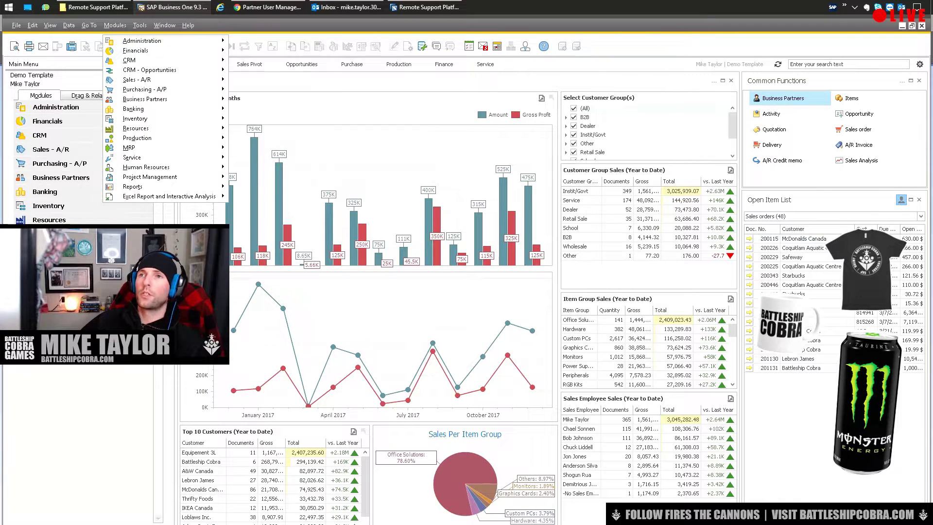
Open Administration > Setup > General > Users and look up user code 'support'.
mouse_move(142, 40)
mouse_move(262, 69)
mouse_move(365, 70)
click(438, 70)
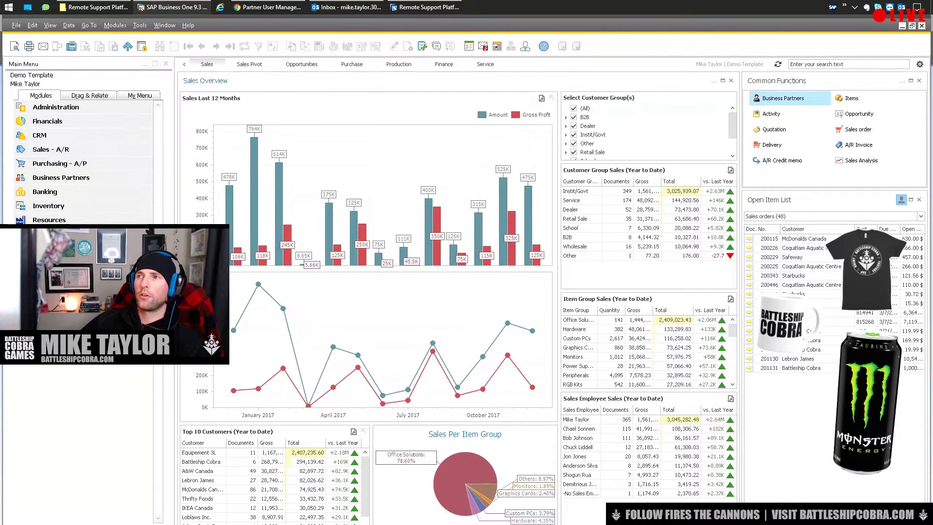
text(support)
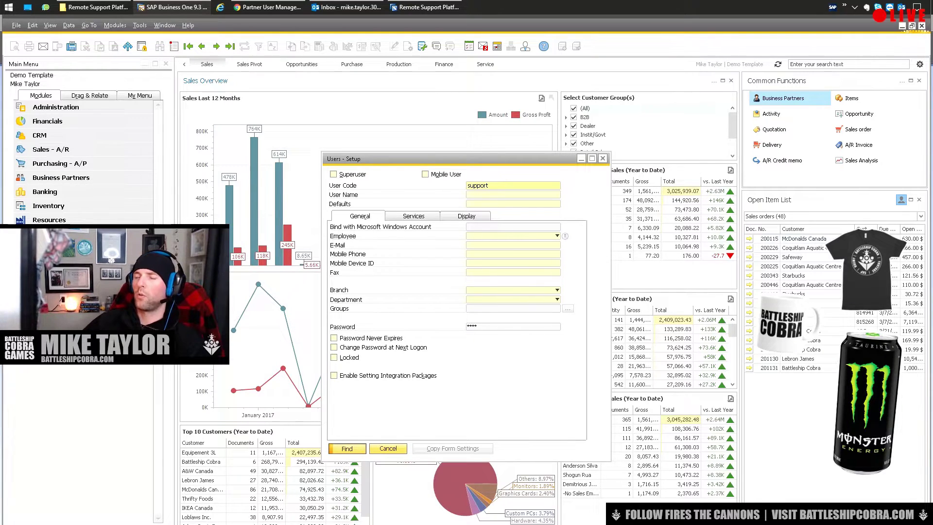
key(Return)
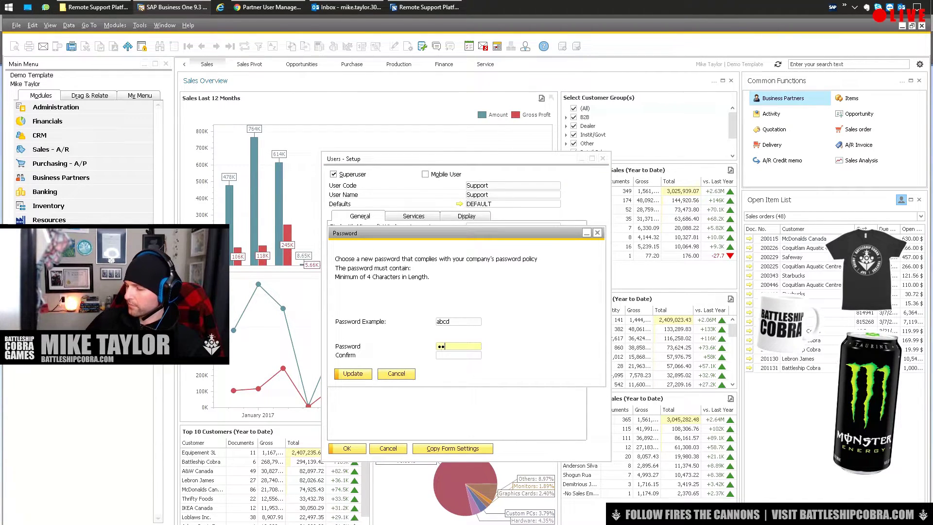
Enter and confirm a new password for the support user, then close the window.
key(Tab)
text(****)
key(Return)
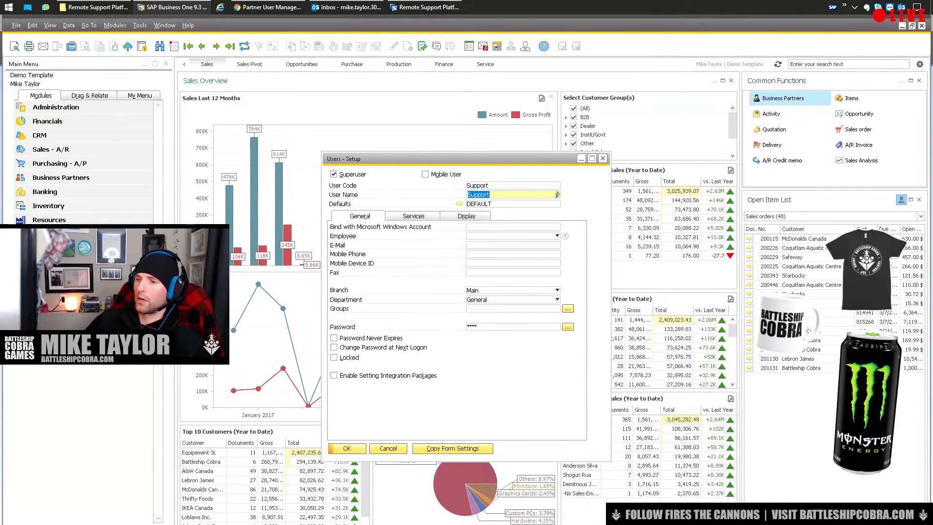
key(Return)
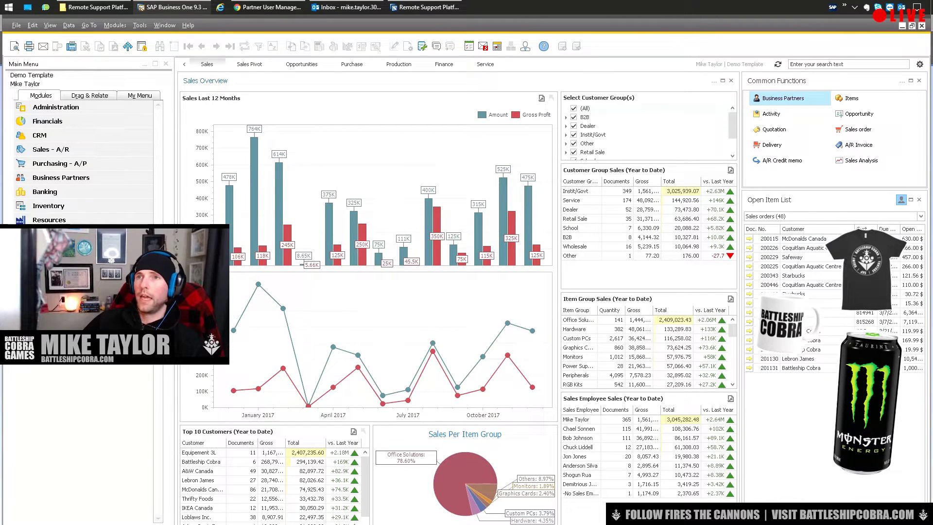
Change the company login to user 'support' and enter its password.
key(alt+m)
key(Right)
key(Return)
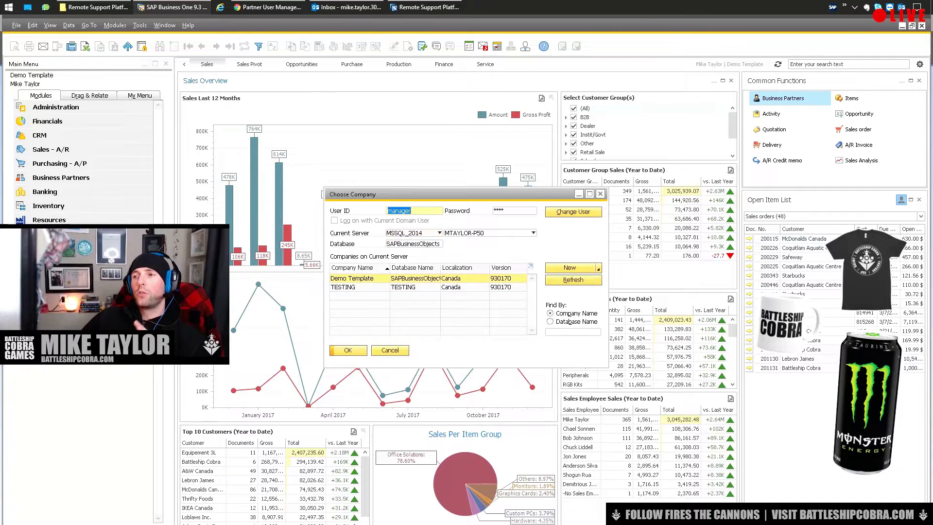
text(suppor)
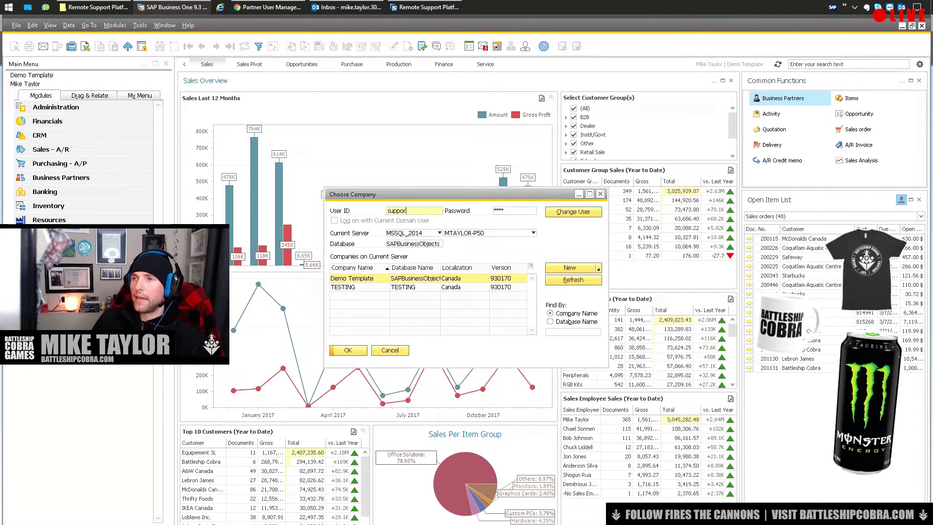
text(t)
key(Tab)
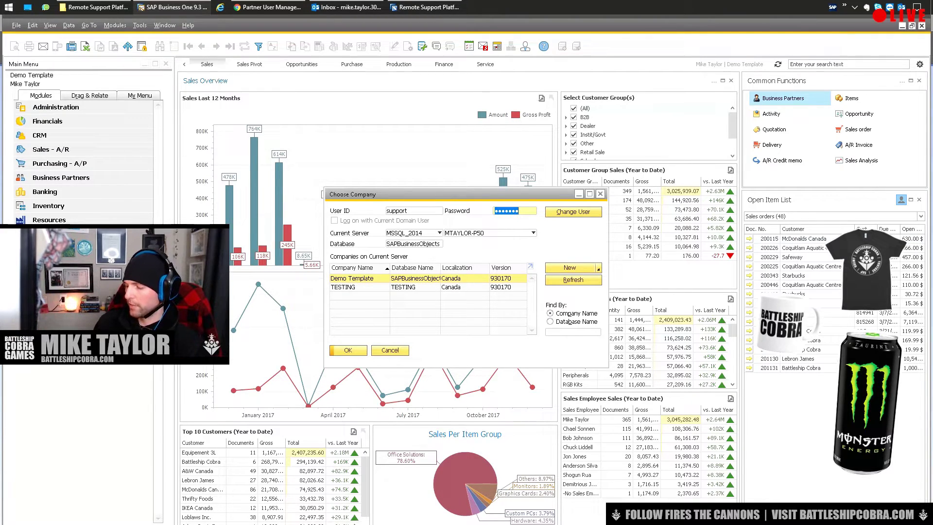
text(1234)
key(Return)
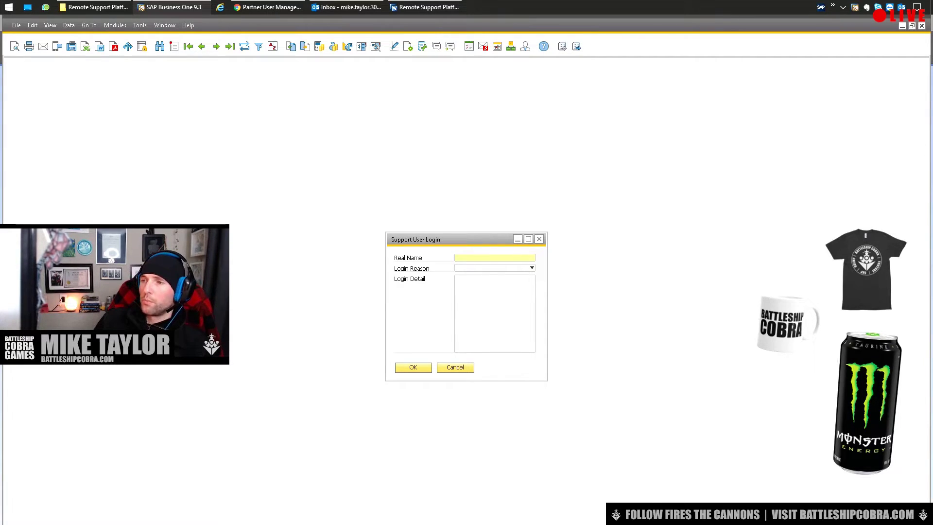
Enter the support user's real name in the Support User Login dialog.
text(Mike)
key(BackSpace)
key(BackSpace)
text(ke)
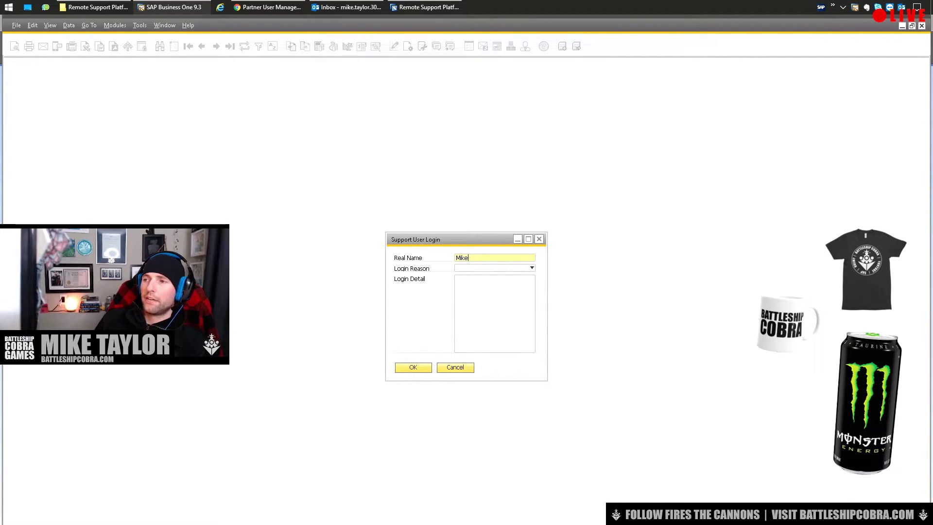
key(Tab)
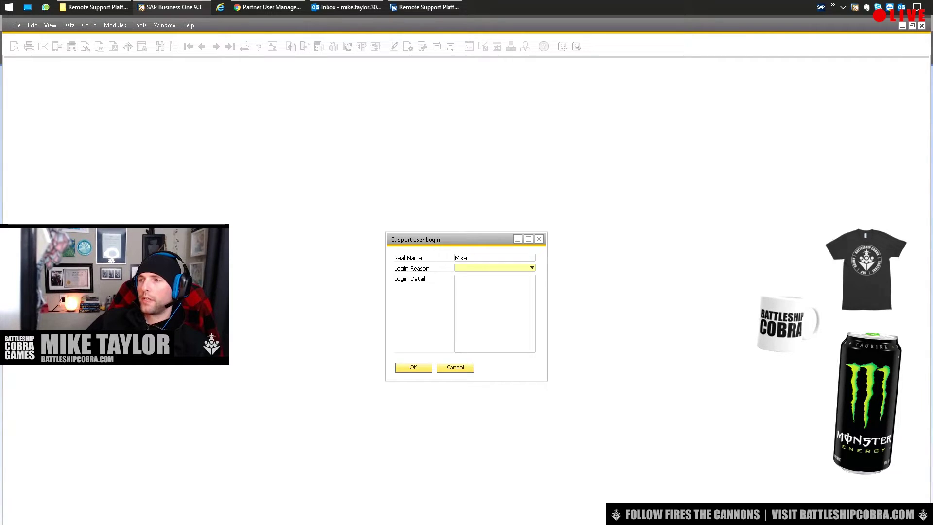
key(shift+Tab)
key(Tab)
Choose Transaction Issue Analysis as login reason with detail 'Type stuff here' and log in.
key(alt+Down)
key(Escape)
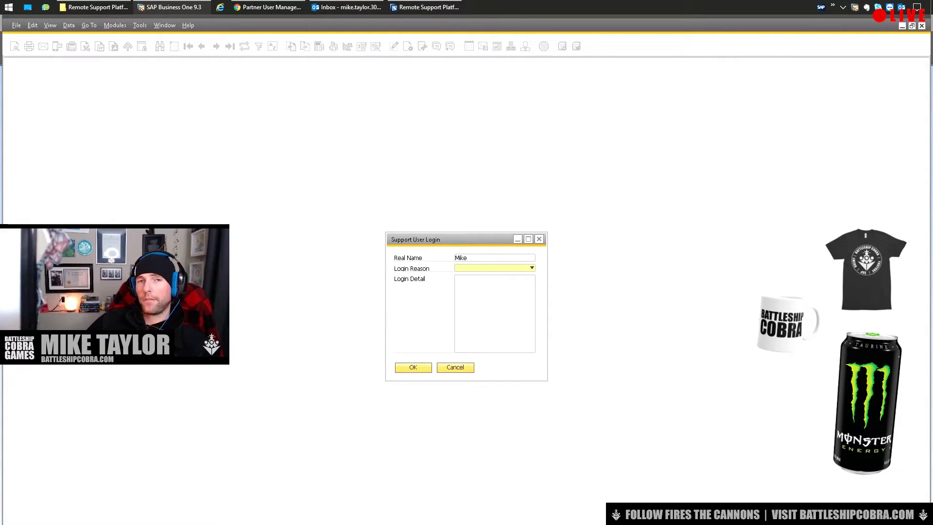
key(alt+Down)
key(Down)
key(Down)
key(Down)
key(Up)
key(Up)
key(Up)
key(Return)
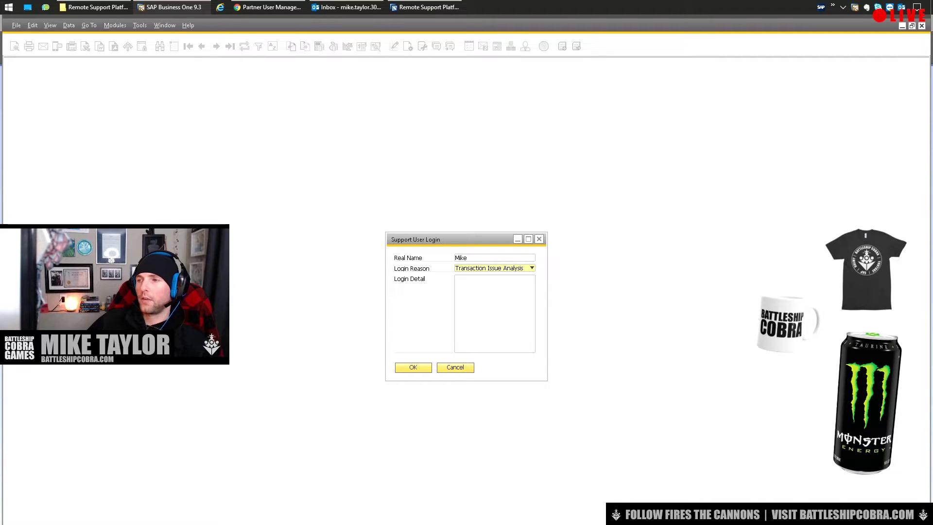
key(Tab)
text(Type)
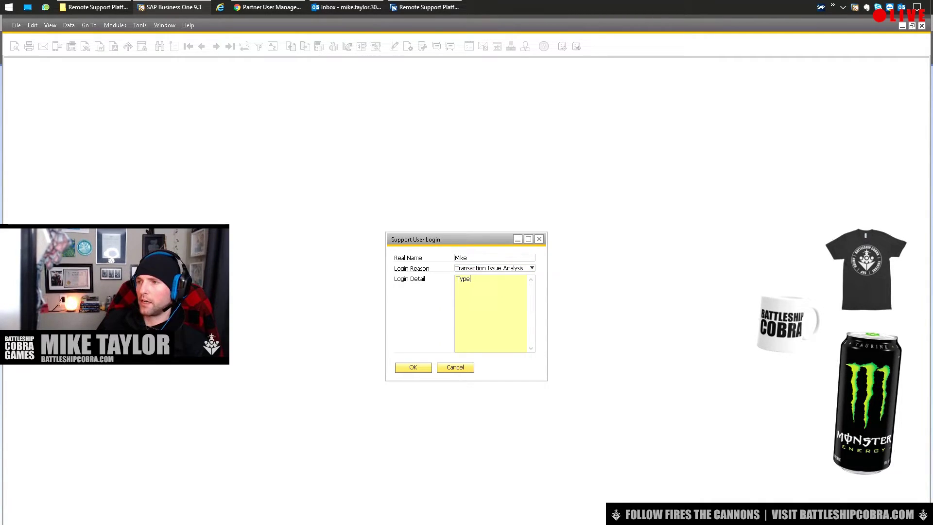
text( stuff here)
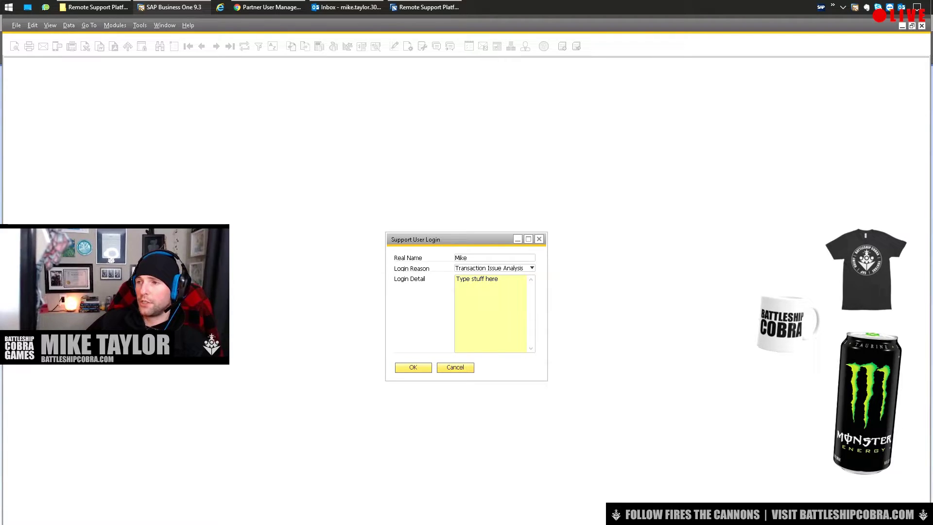
key(Return)
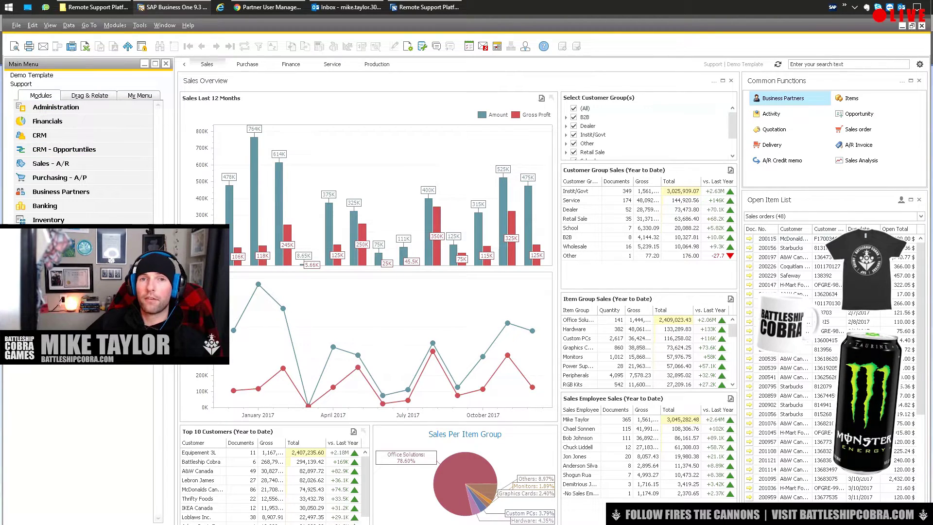
click(115, 25)
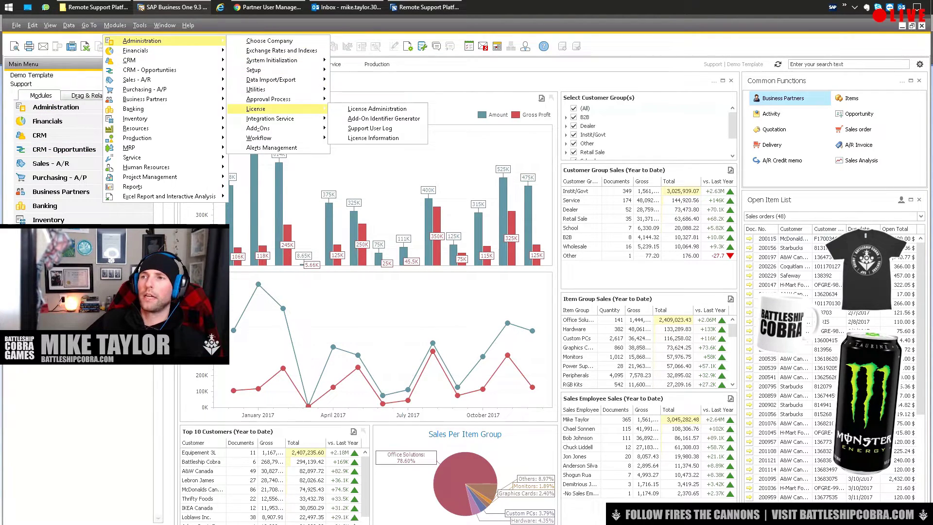
click(360, 206)
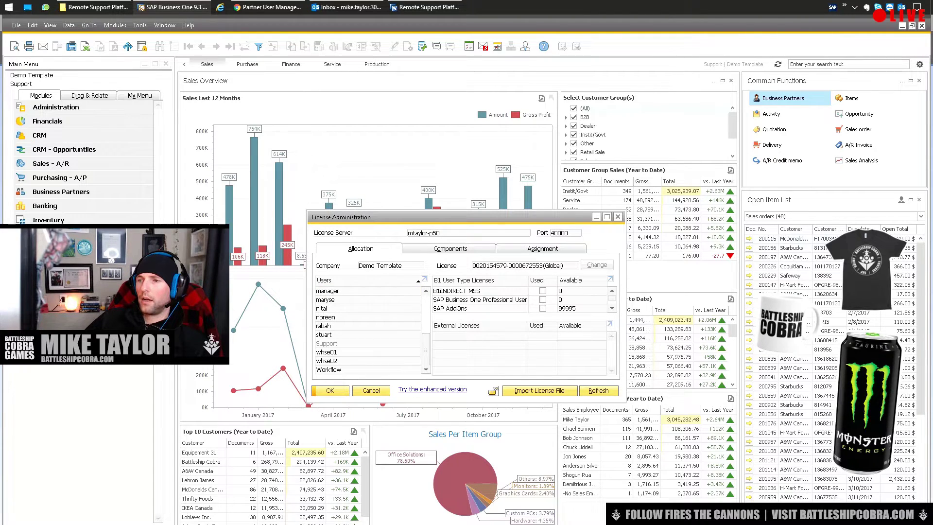
click(340, 343)
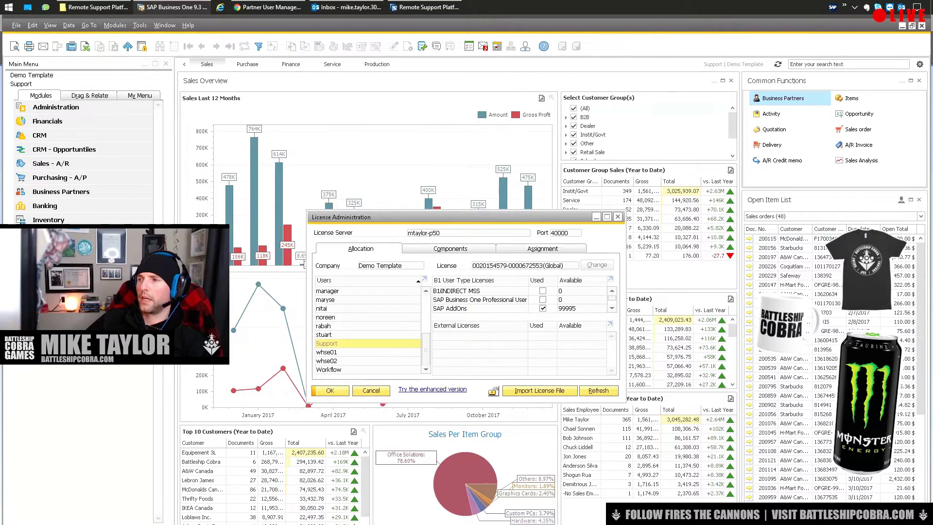
key(Escape)
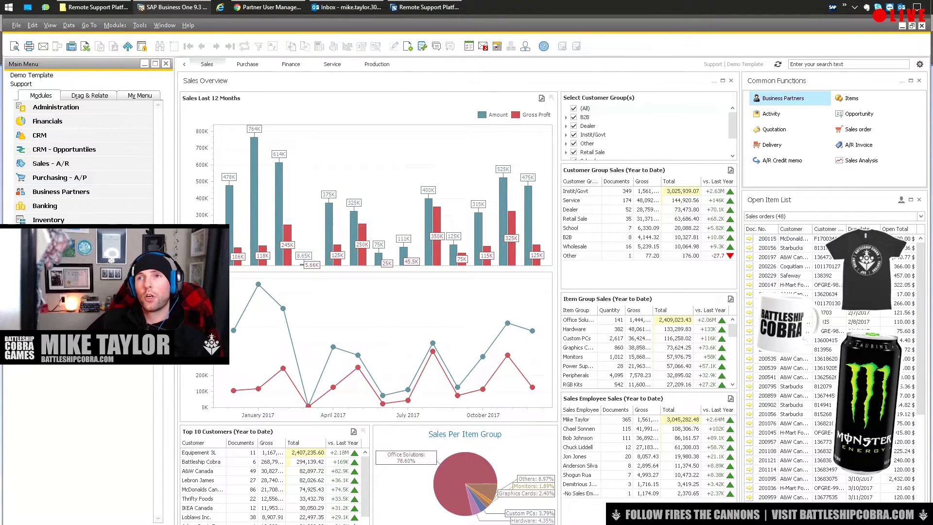
click(140, 25)
mouse_move(115, 25)
mouse_move(142, 40)
mouse_move(255, 109)
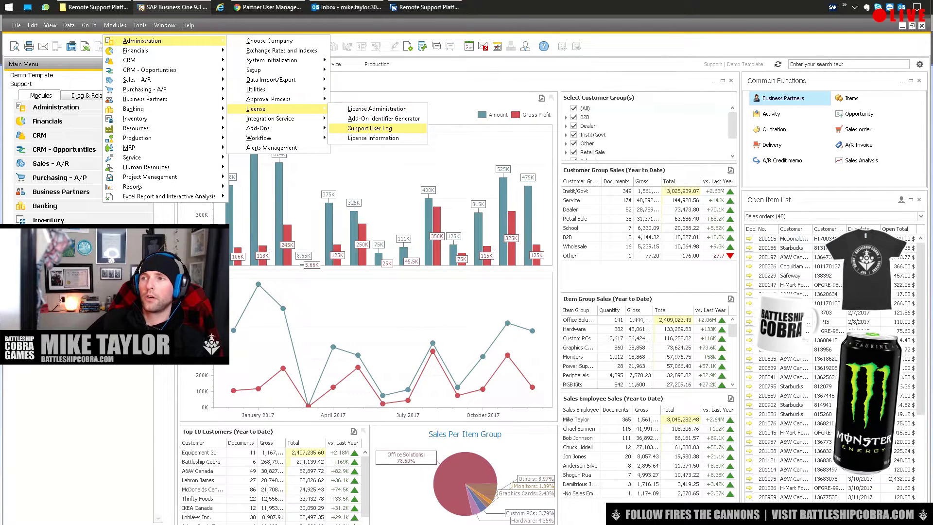
click(370, 127)
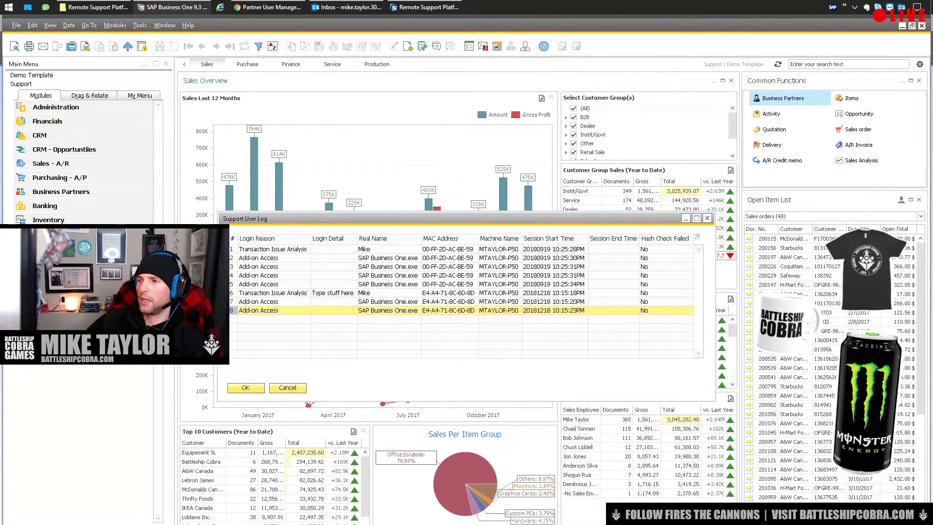
click(272, 249)
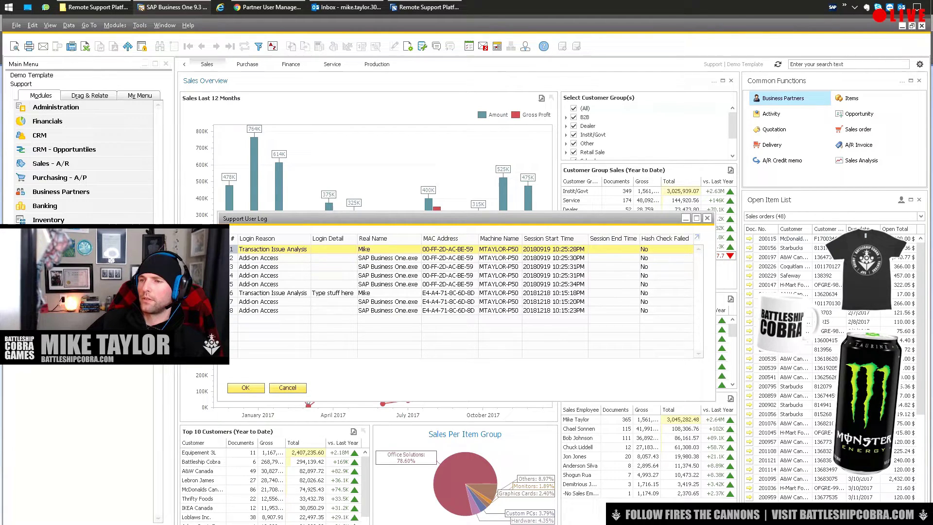
click(272, 292)
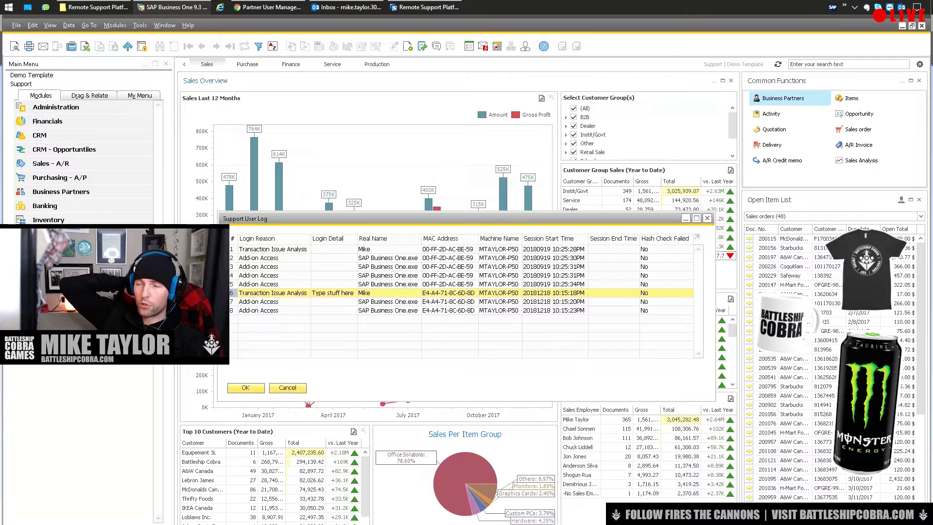
key(Return)
mouse_move(426, 7)
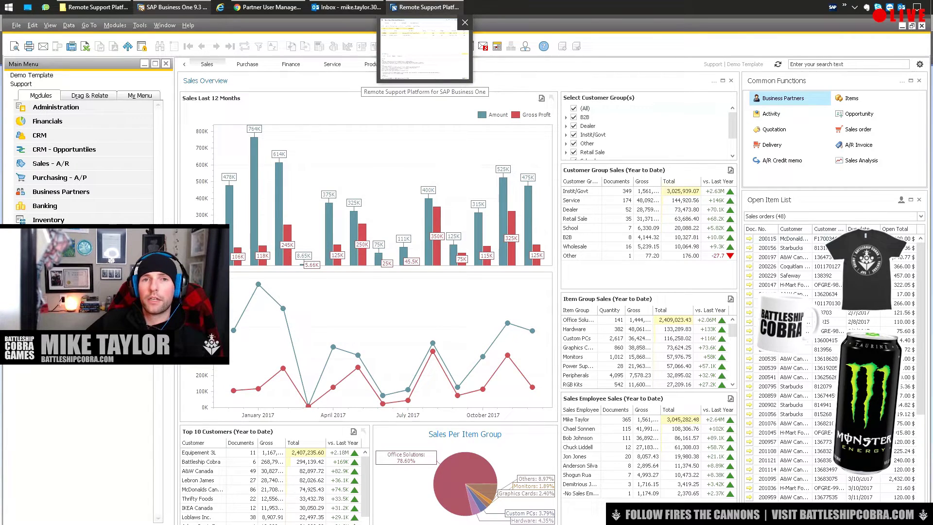
Reschedule the System Status Report from Wednesday to Sunday at 12:15 and save it.
click(426, 7)
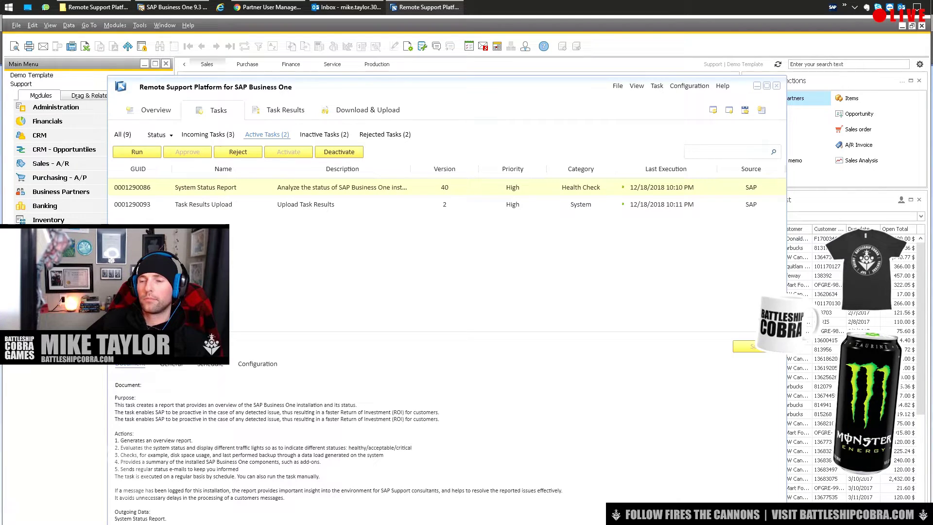
click(210, 364)
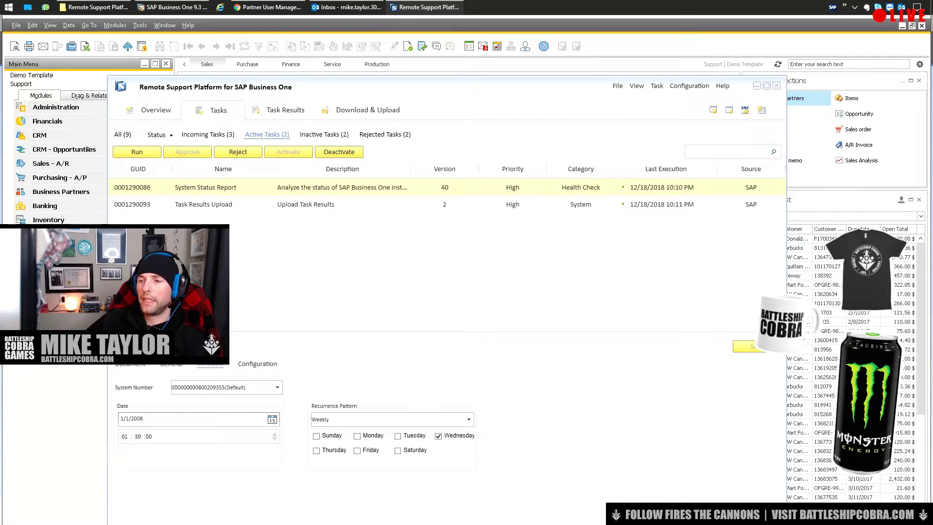
click(438, 436)
click(317, 436)
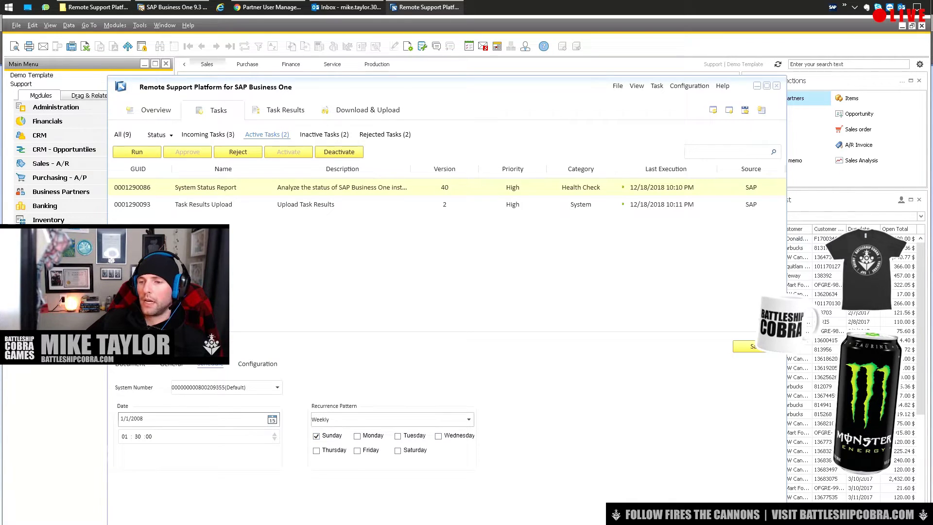
click(125, 436)
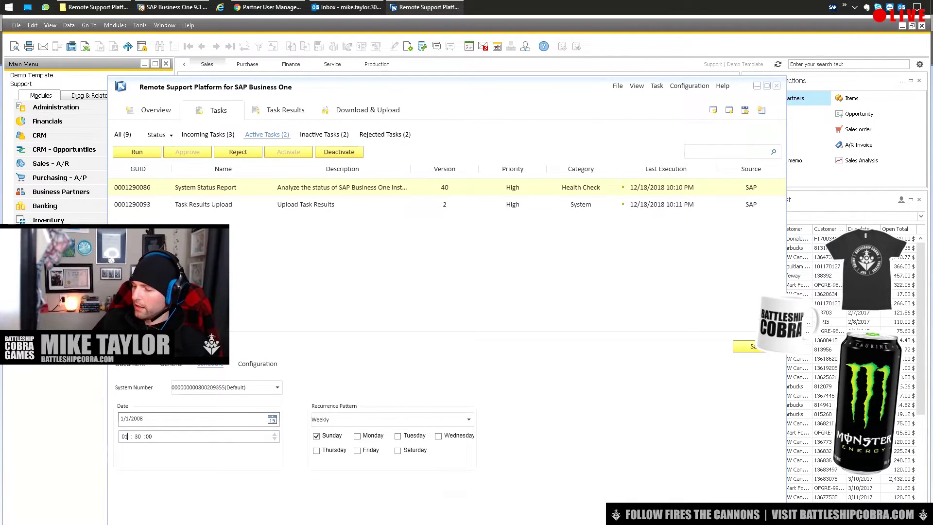
text(2)
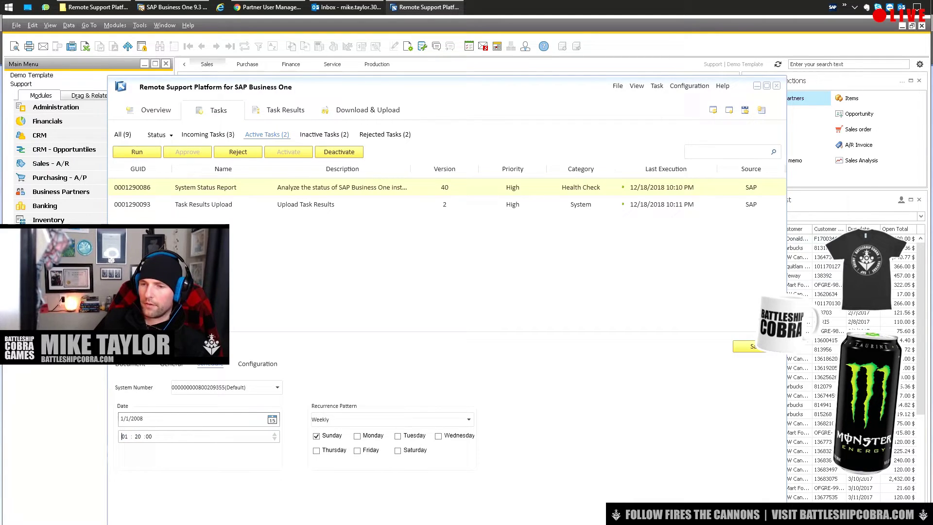
click(125, 437)
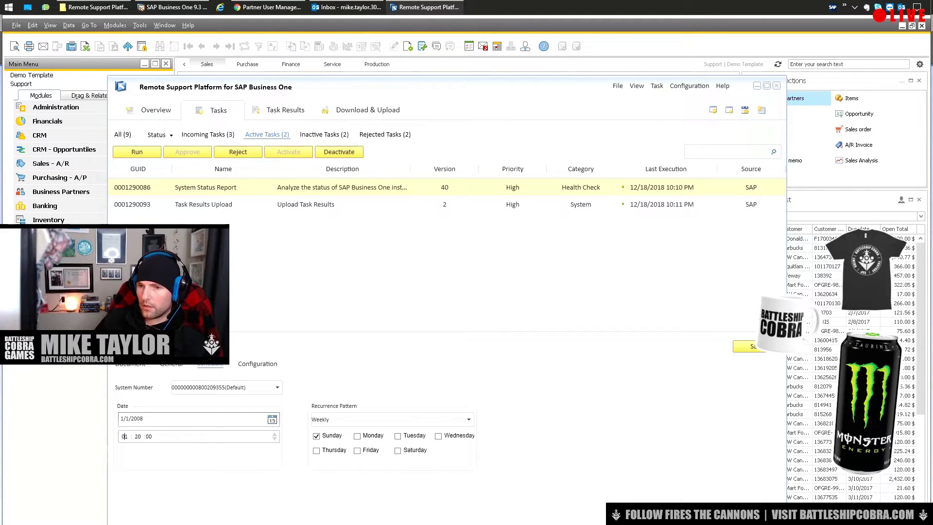
text(1215)
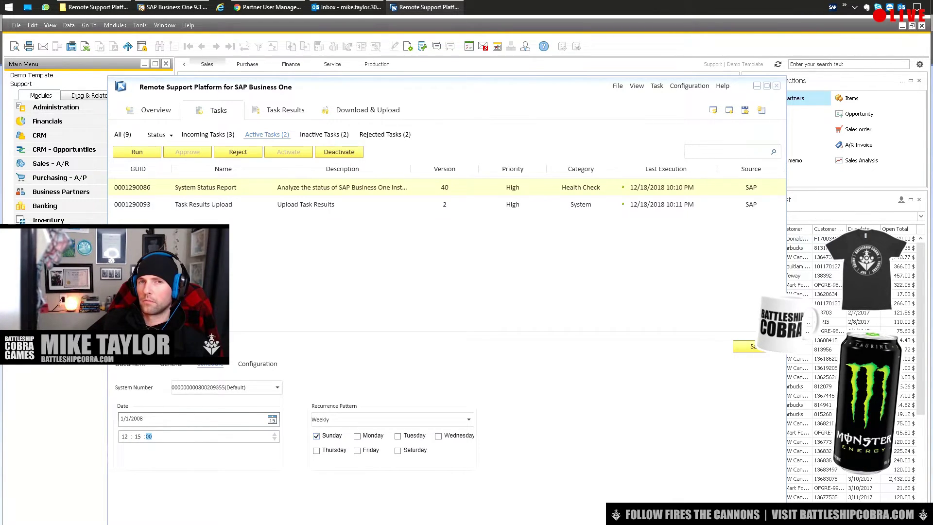
click(748, 346)
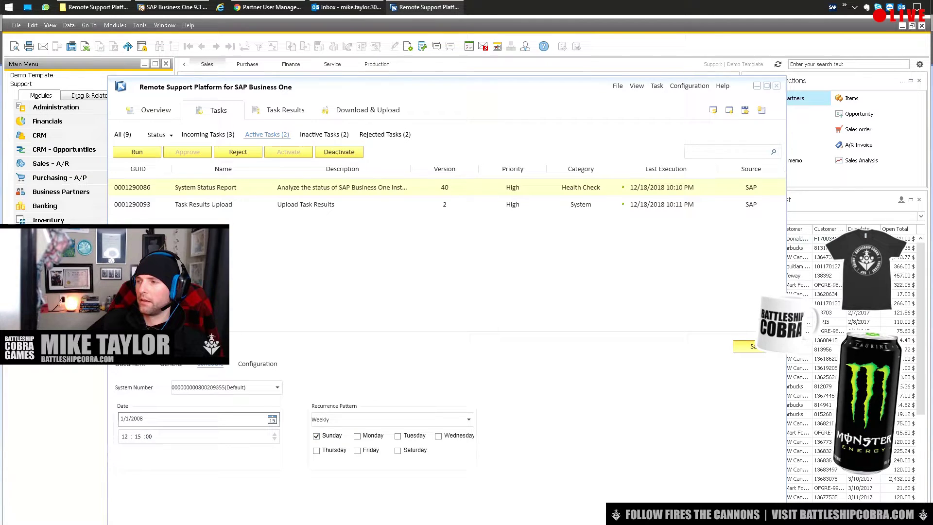
key(Return)
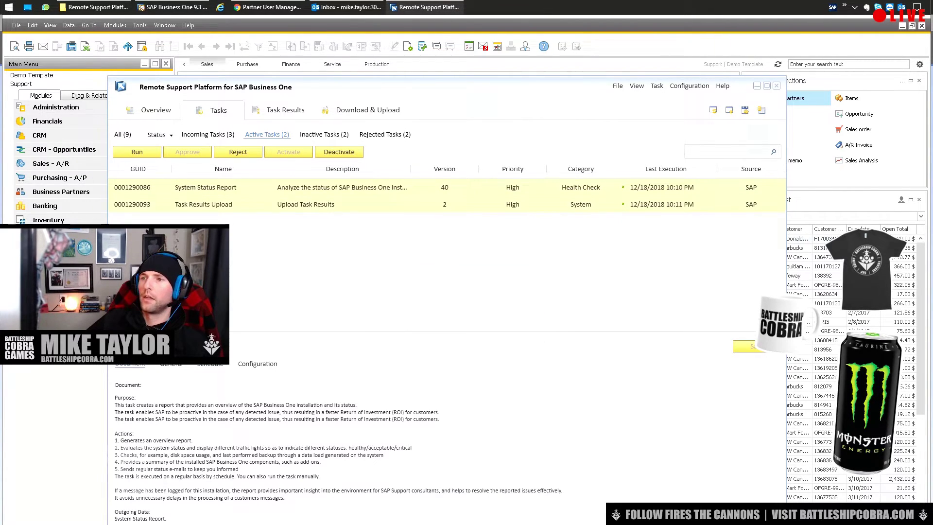
Set the Task Results Upload recurrence to Weekly on Sunday and save the schedule.
click(306, 204)
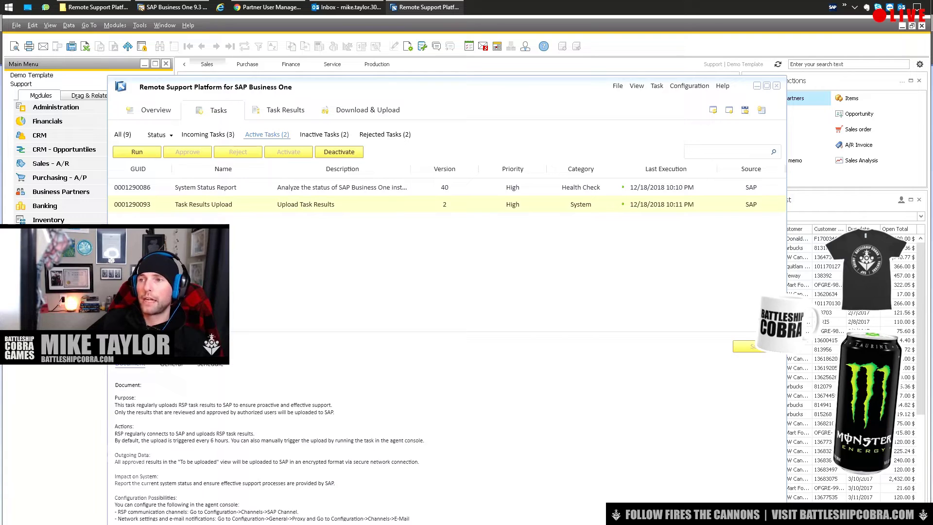
click(210, 363)
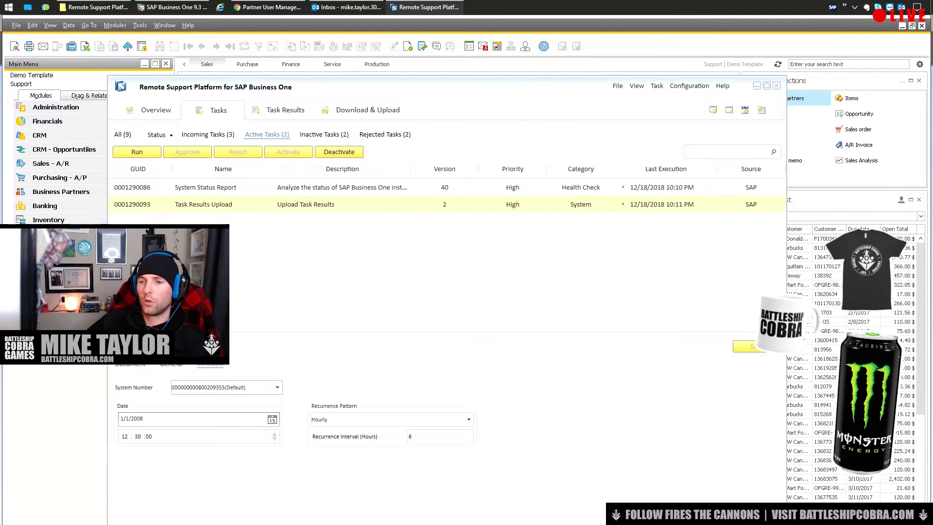
click(393, 419)
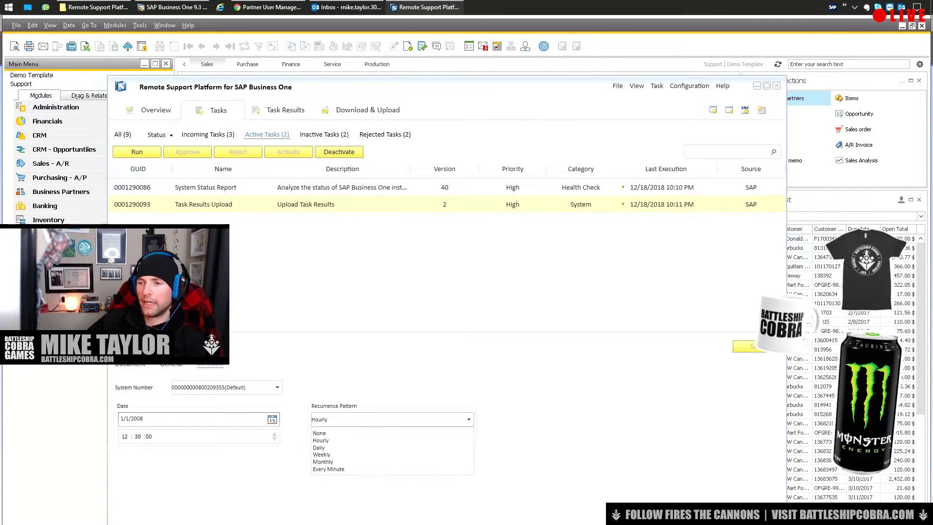
click(321, 454)
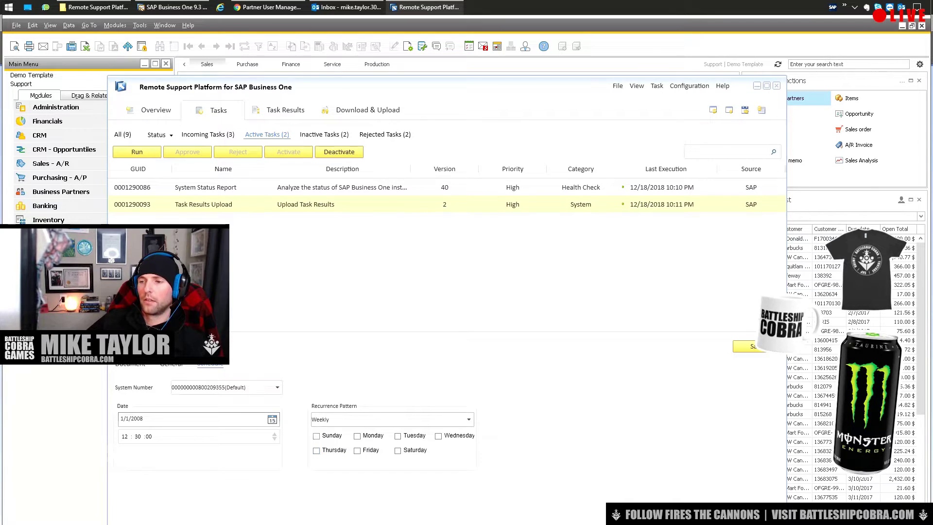
click(316, 435)
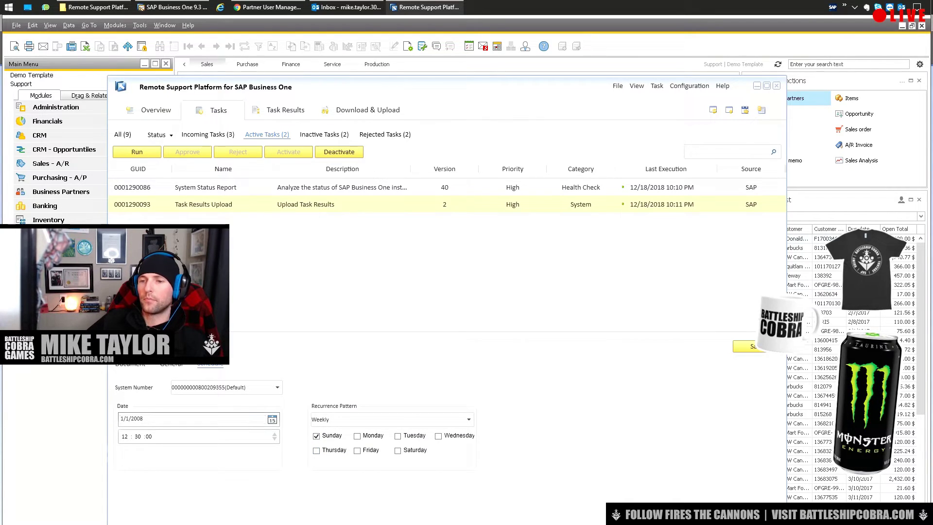
click(746, 346)
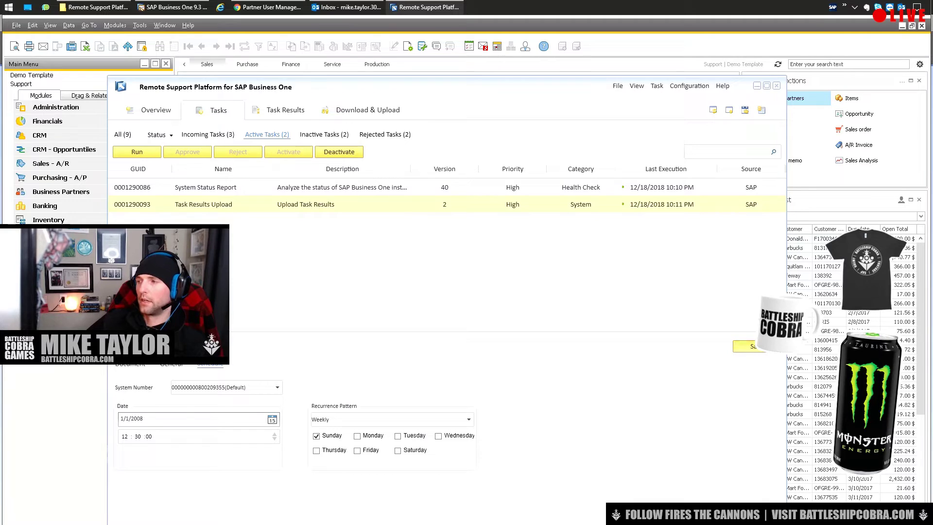
click(536, 329)
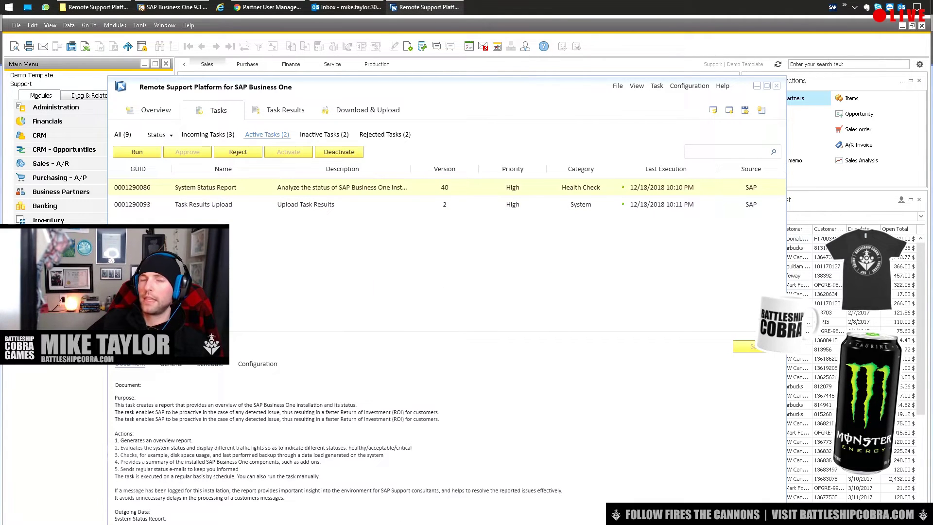